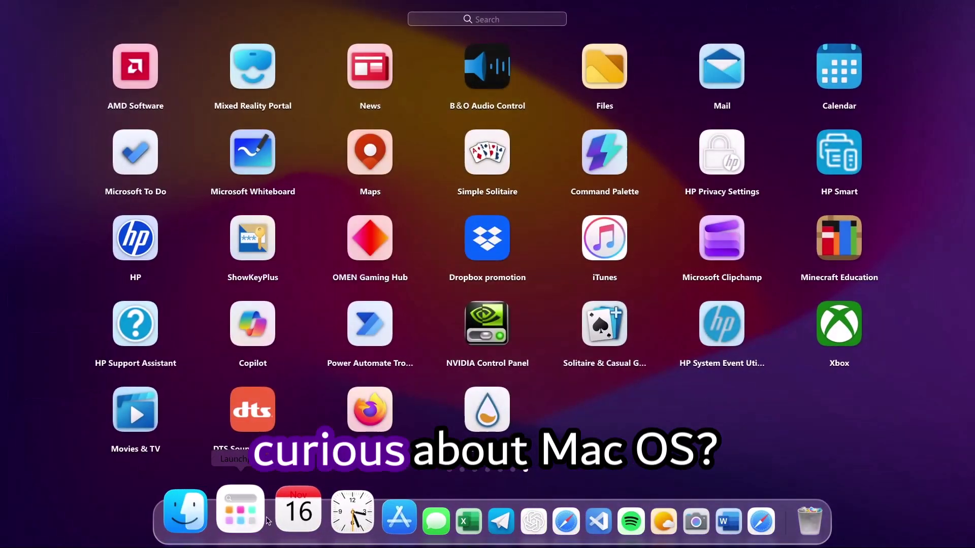
# Step: Scroll through the Launchpad app grid and close it to return to the desktop
pyautogui.scroll(-3, 571, 436)
pyautogui.scroll(2, 571, 436)
pyautogui.scroll(-2, 571, 435)
pyautogui.click(935, 224)
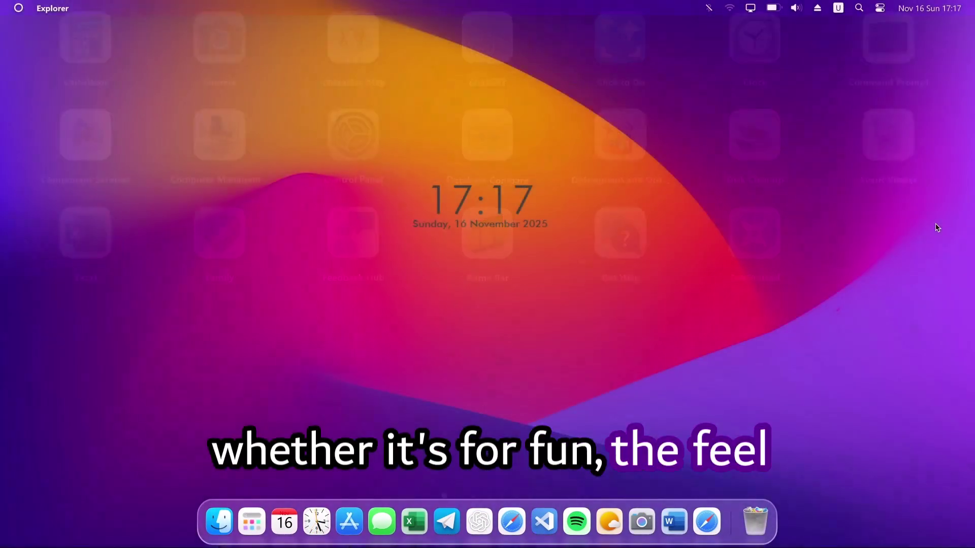
# Step: Open and close the Apple-logo menu, then show the hidden tray apps and Control Center
pyautogui.click(18, 8)
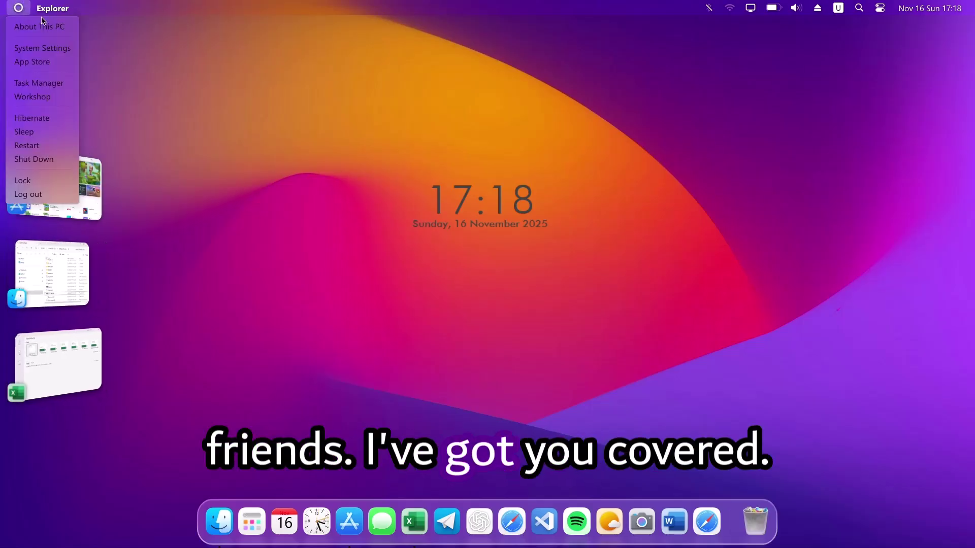
pyautogui.click(436, 209)
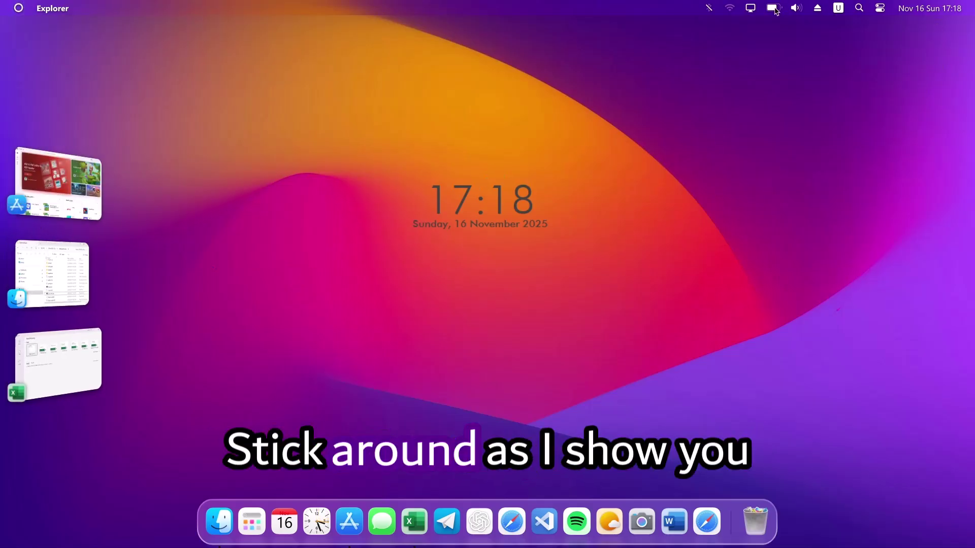
pyautogui.click(817, 8)
pyautogui.click(880, 8)
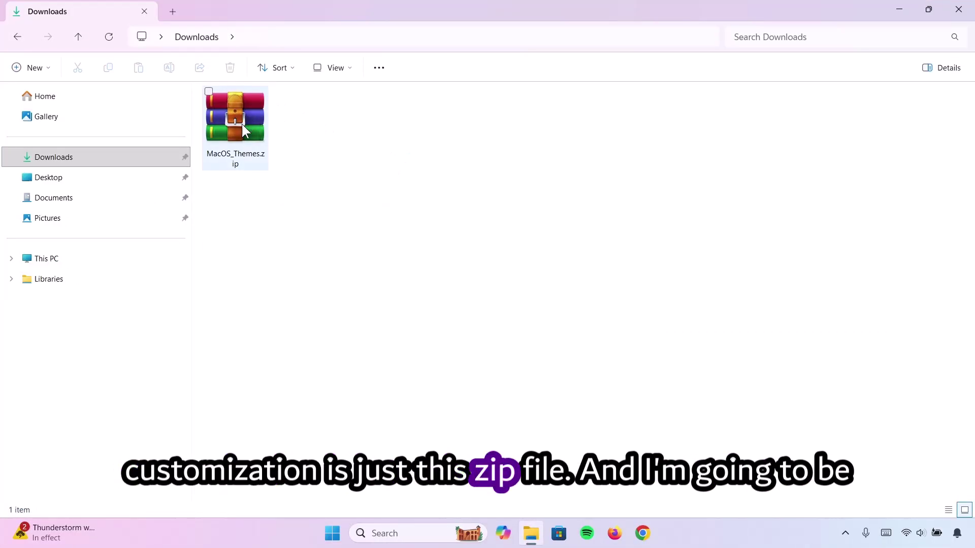
# Step: Extract all of MacOS_Themes.zip into a new folder and minimize the old Downloads window
pyautogui.doubleClick(258, 141)
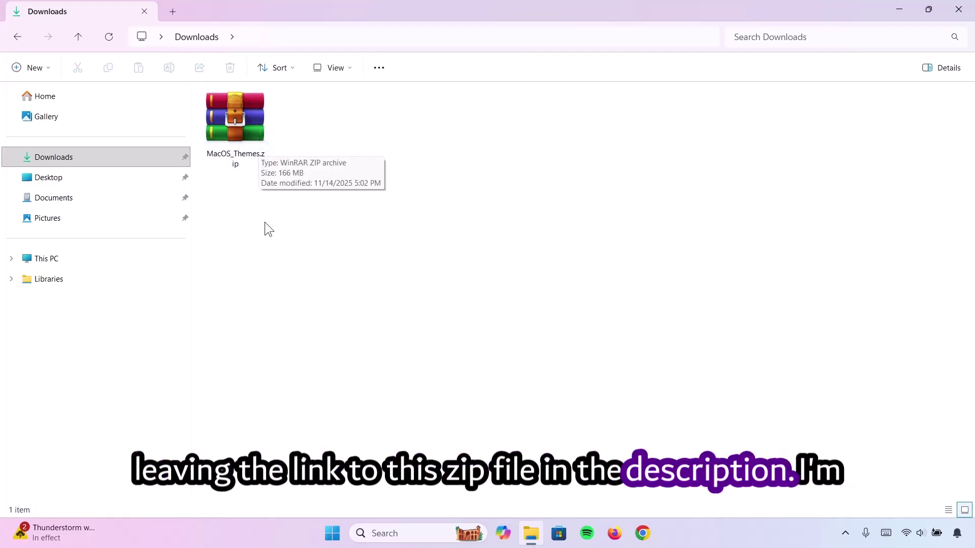
pyautogui.click(245, 110)
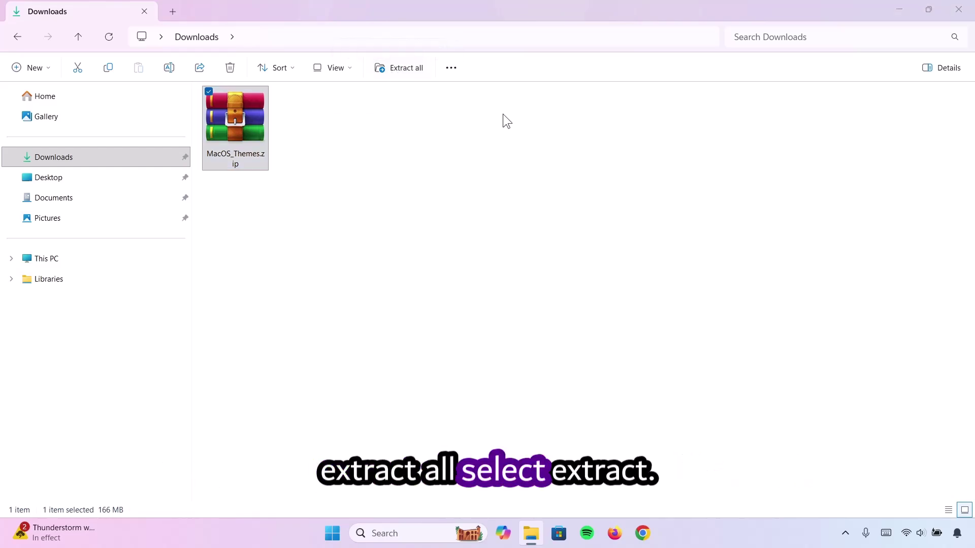
pyautogui.click(395, 69)
pyautogui.click(589, 395)
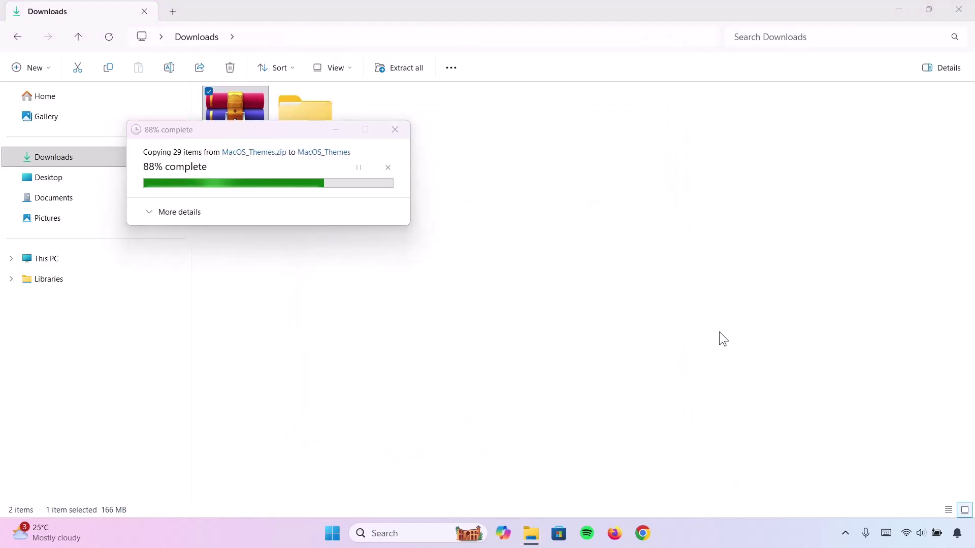
pyautogui.click(899, 9)
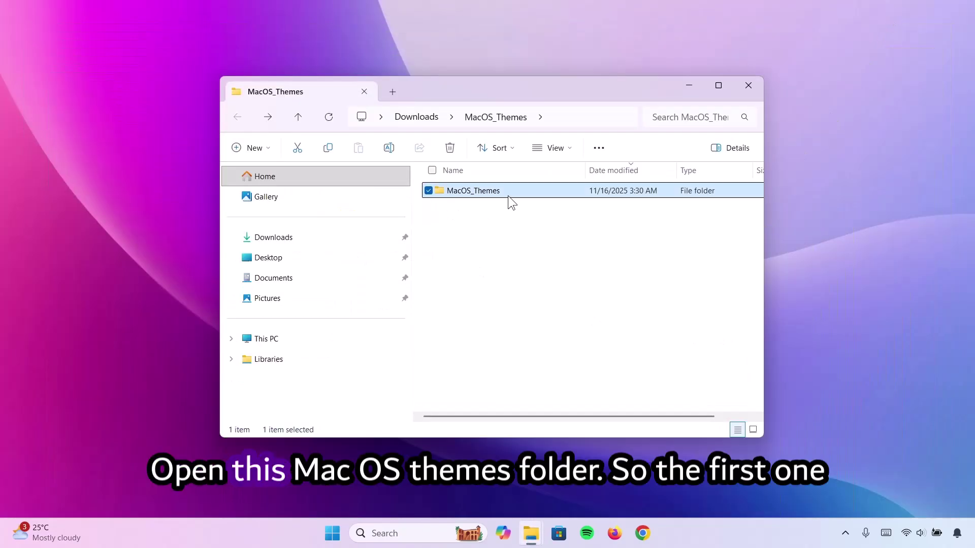
# Step: Go into MacOS_Themes > MacOS_Dock and bring up the context menu for MyDockFinder.zip
pyautogui.doubleClick(474, 190)
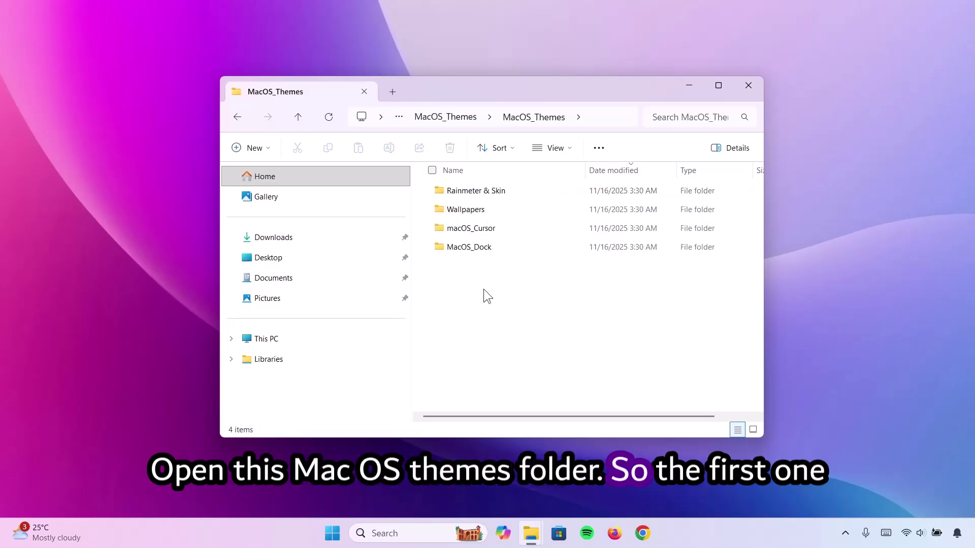
pyautogui.click(477, 253)
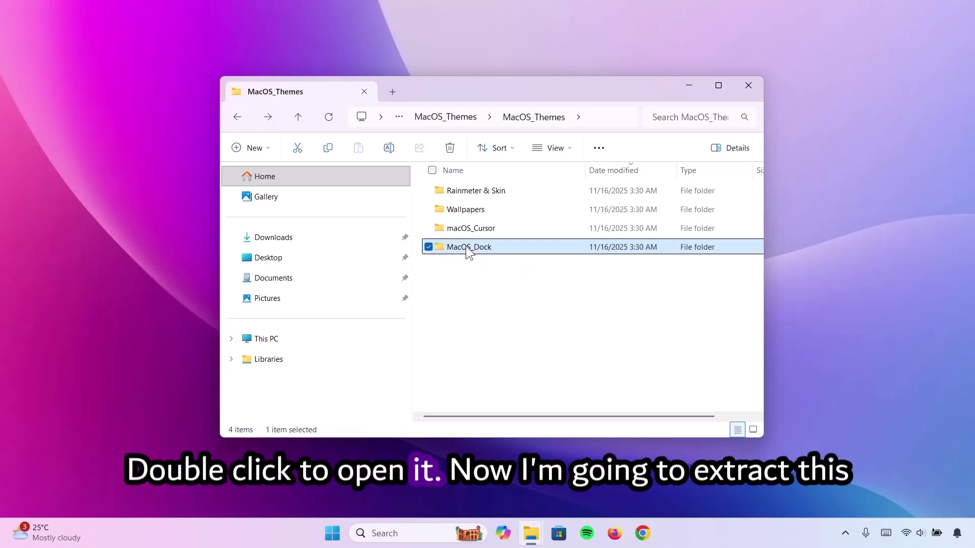
pyautogui.doubleClick(466, 247)
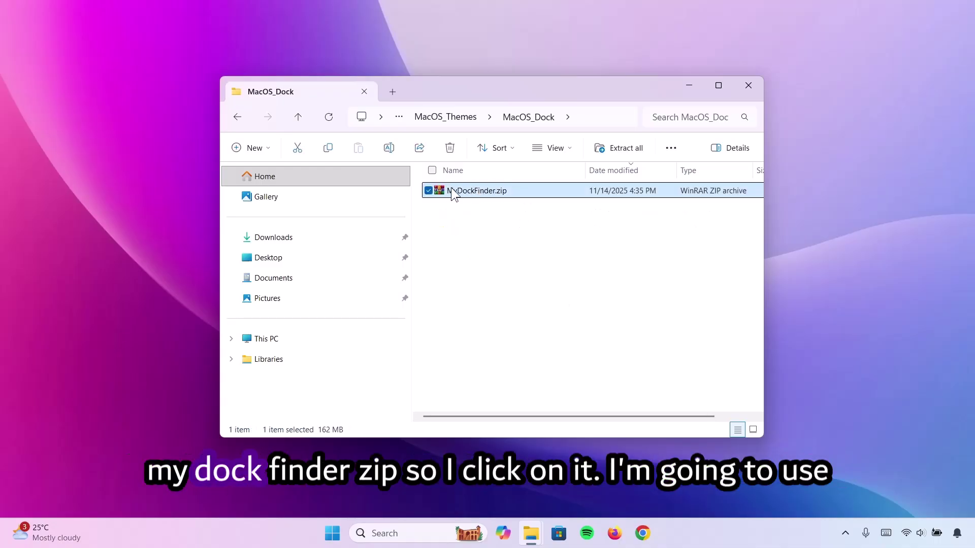
pyautogui.rightClick(464, 191)
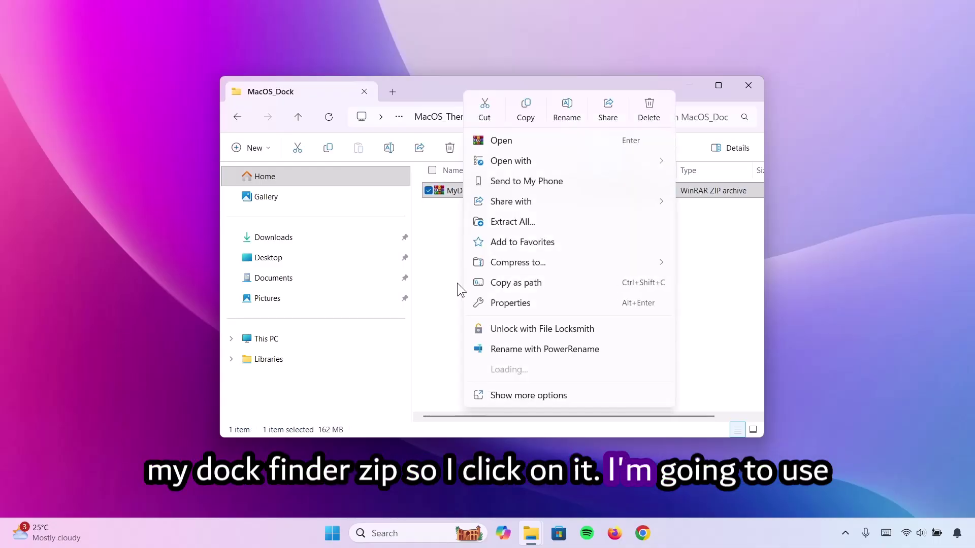
# Step: Extract MyDockFinder.zip here with WinRAR and copy the resulting MyDockFinder folder
pyautogui.moveTo(514, 370)
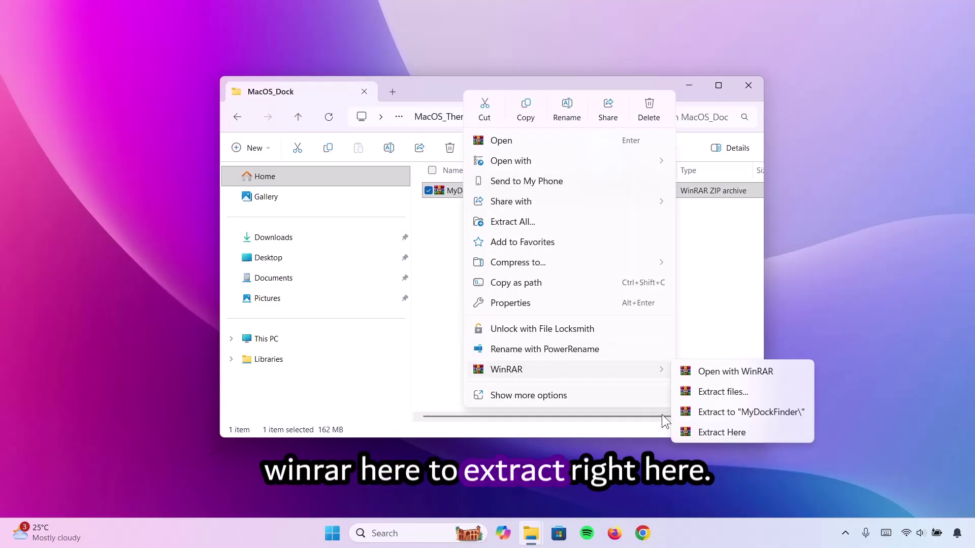
pyautogui.click(705, 430)
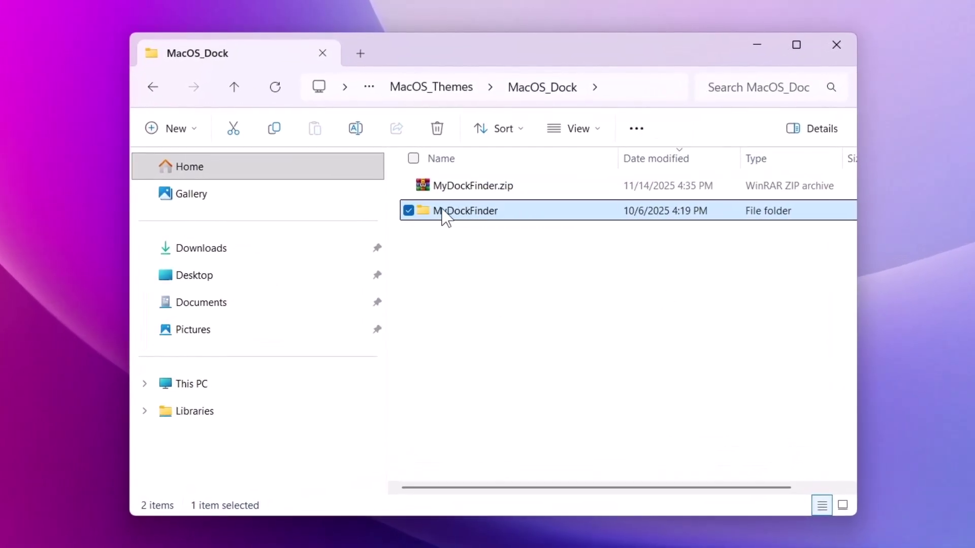
pyautogui.rightClick(443, 210)
pyautogui.click(524, 122)
# Step: Paste the MyDockFinder folder into the root of Windows (C:) and open it
pyautogui.click(144, 383)
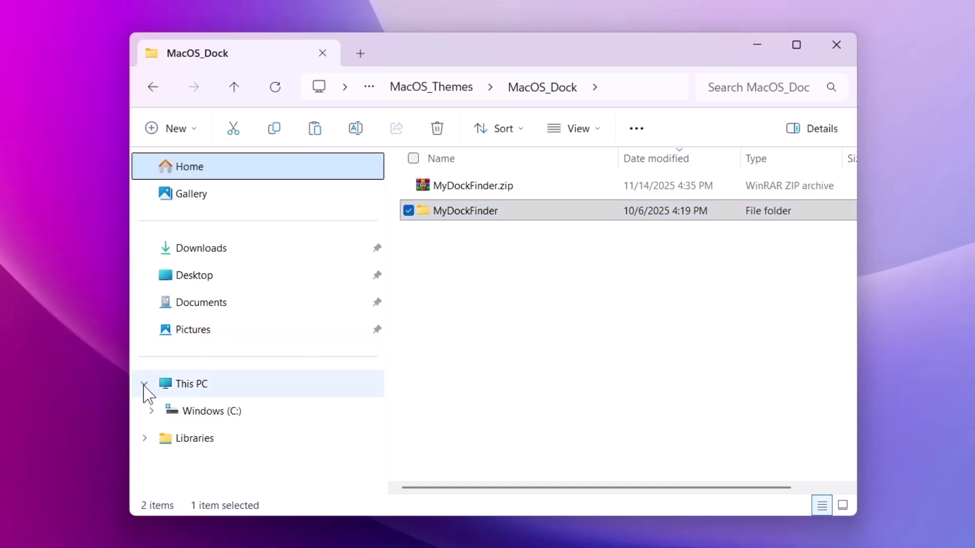
pyautogui.click(214, 411)
pyautogui.rightClick(462, 399)
pyautogui.click(489, 430)
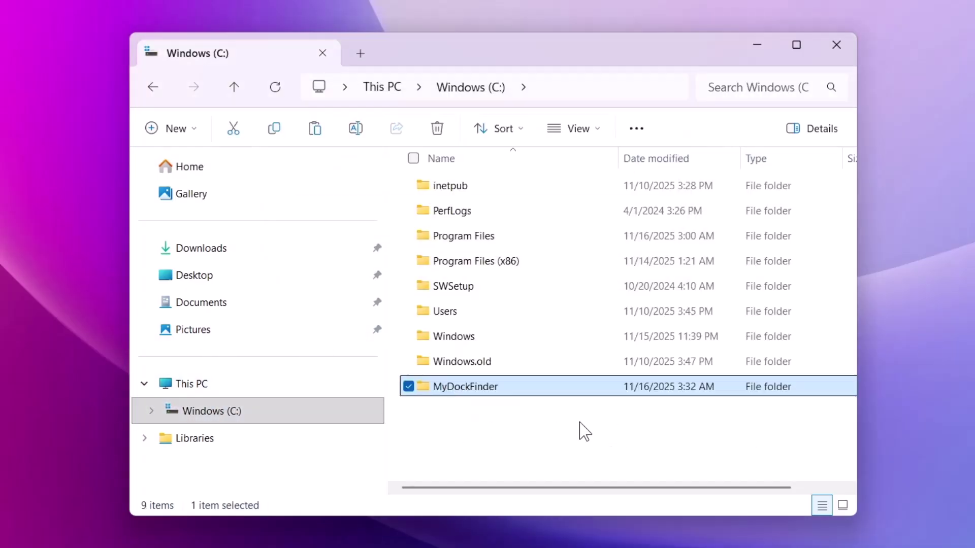
pyautogui.doubleClick(480, 389)
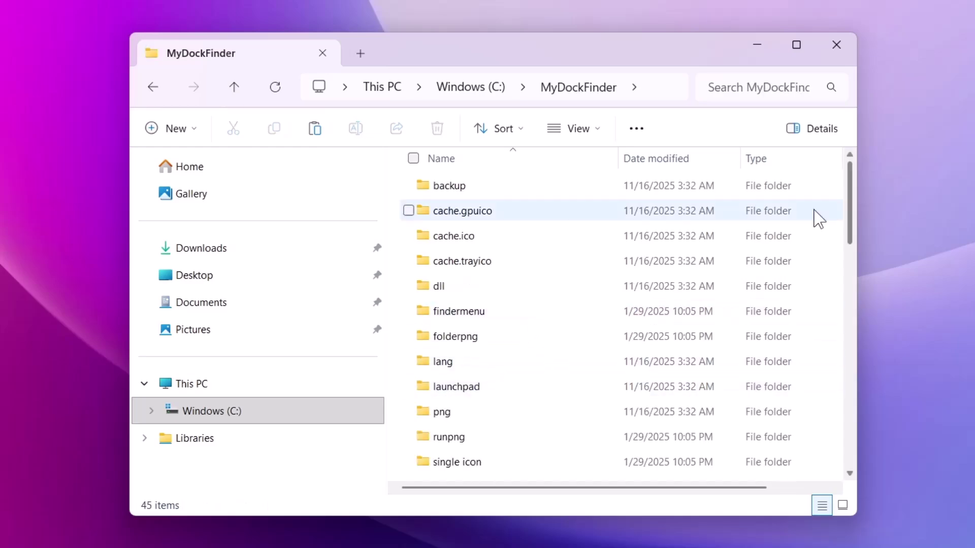
pyautogui.moveTo(853, 191); pyautogui.dragTo(849, 254)
pyautogui.scroll(-2, 421, 434)
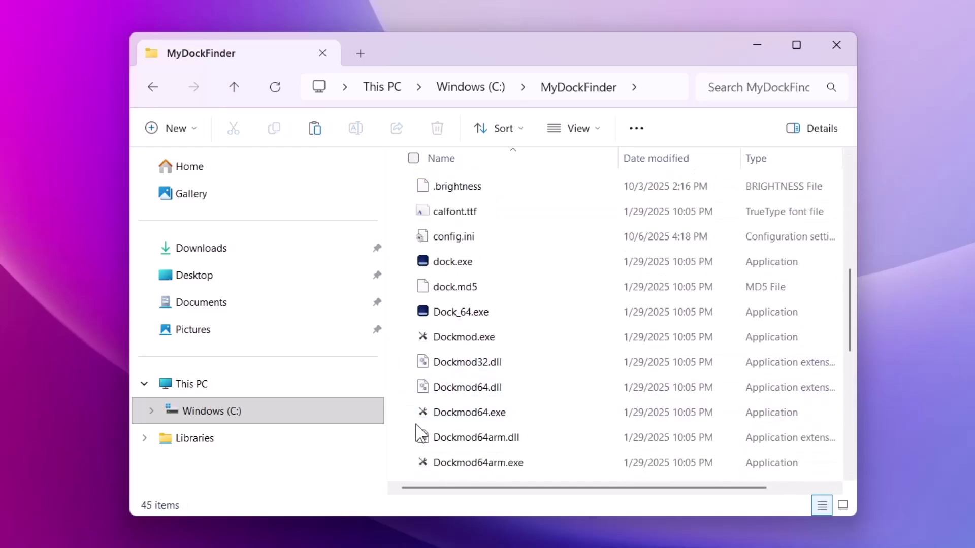
# Step: Launch Dock_64.exe, minimize the folder window, and remove the first question-mark dock icon
pyautogui.click(469, 312)
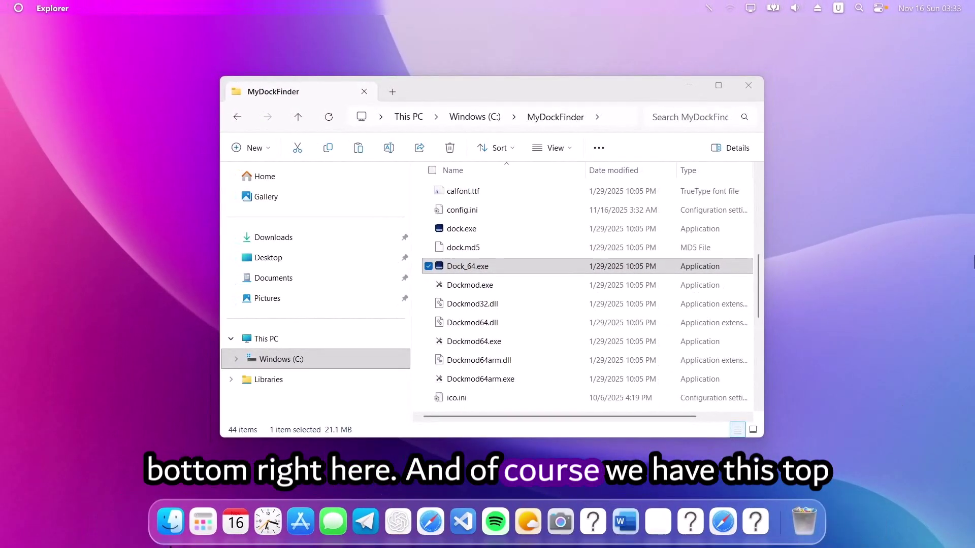
pyautogui.click(691, 86)
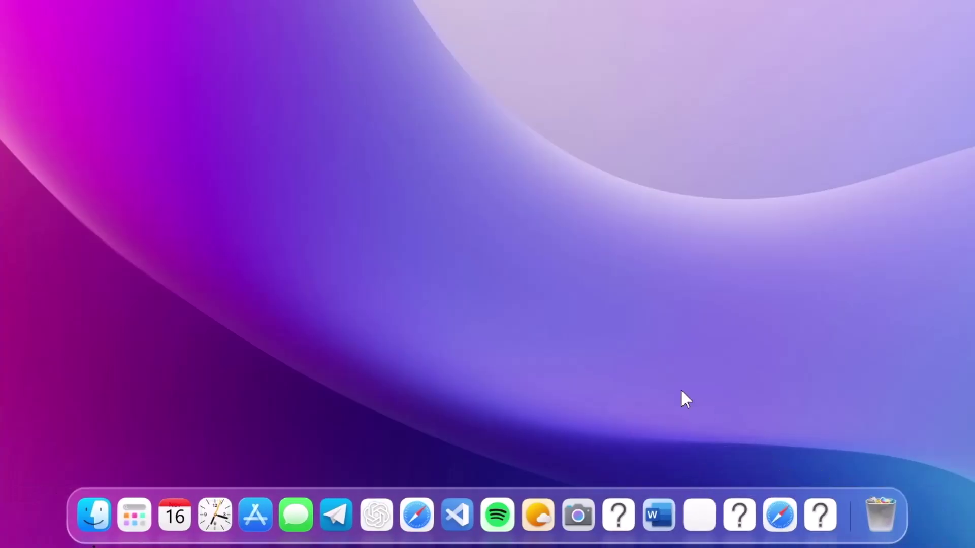
pyautogui.rightClick(617, 498)
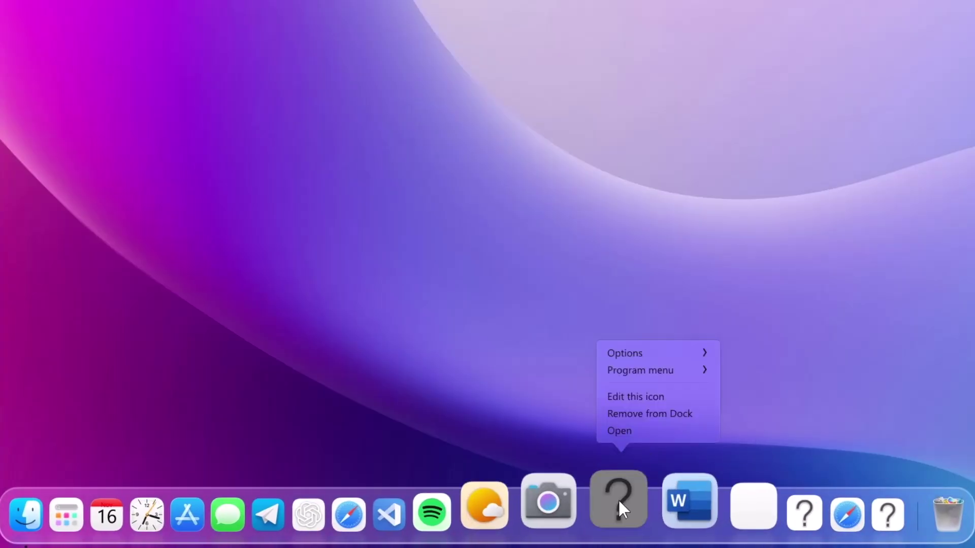
pyautogui.click(638, 413)
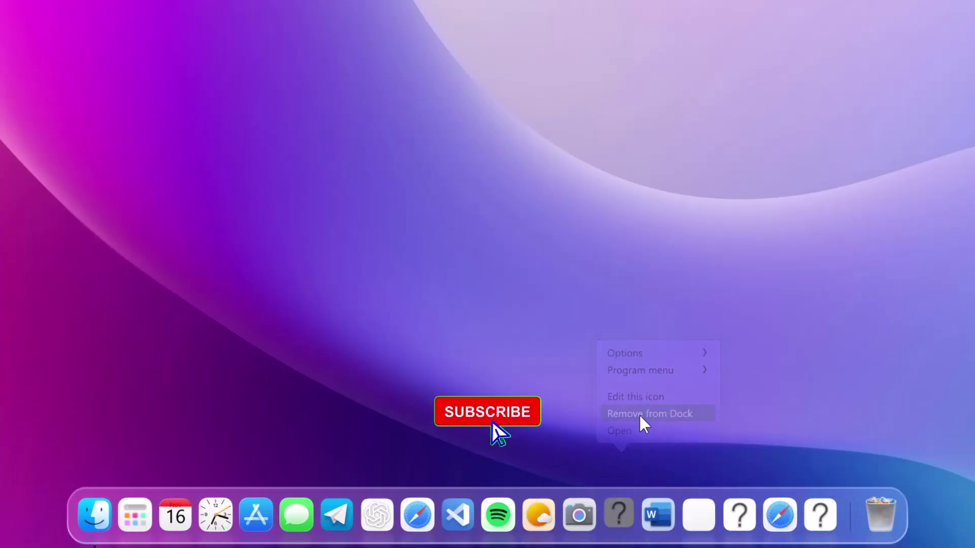
# Step: Remove the blank grey icon and the two remaining question-mark icons from the dock
pyautogui.rightClick(689, 512)
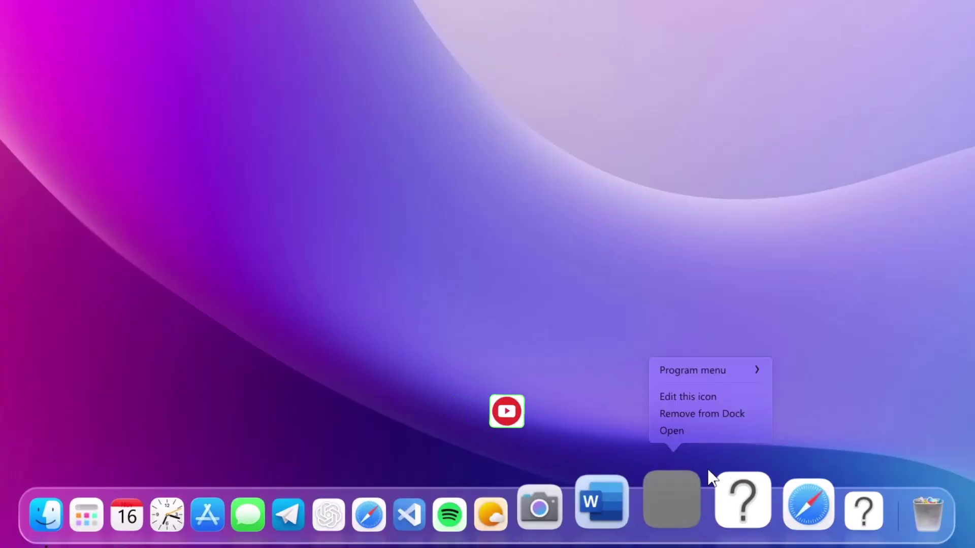
pyautogui.click(718, 413)
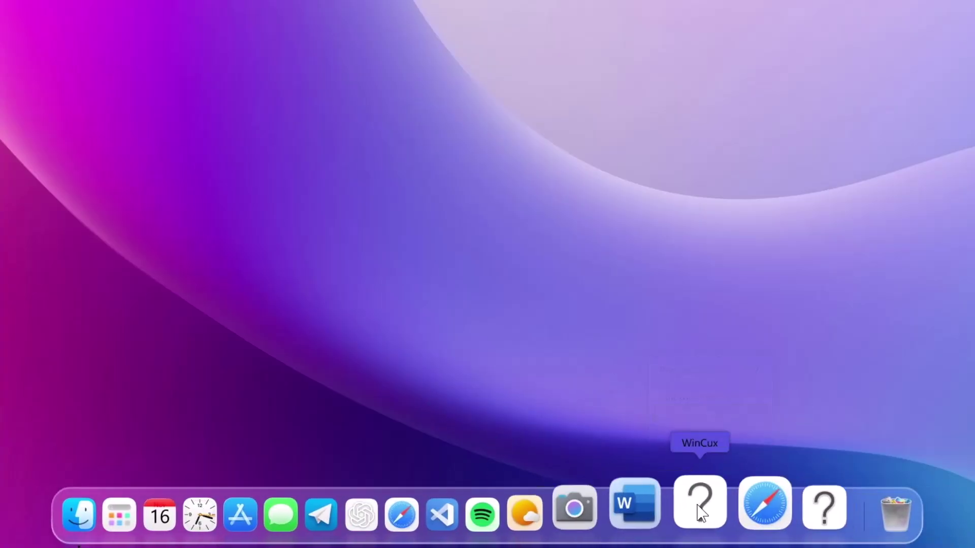
pyautogui.rightClick(702, 495)
pyautogui.click(727, 413)
pyautogui.rightClick(762, 505)
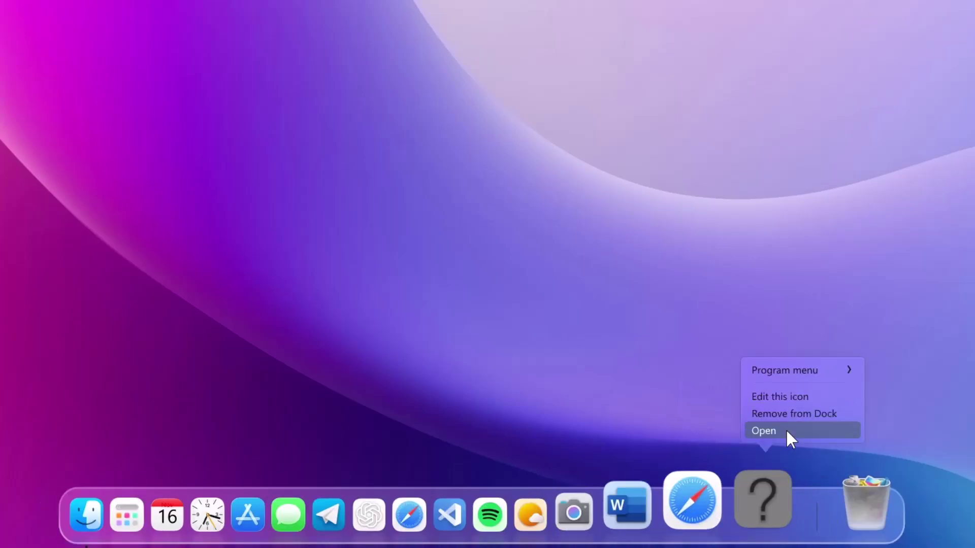
pyautogui.click(790, 415)
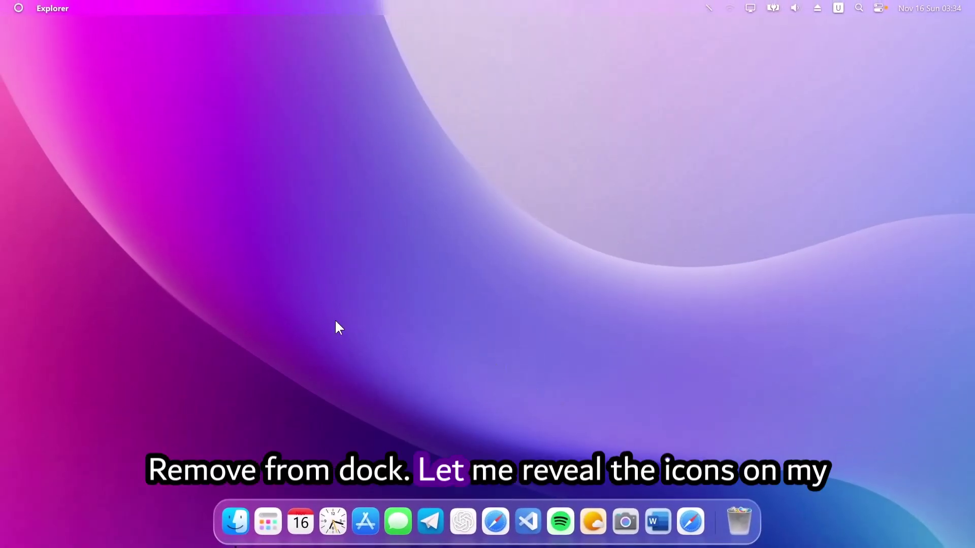
# Step: Show the desktop icons and drag the Excel shortcut onto the dock
pyautogui.rightClick(108, 82)
pyautogui.moveTo(282, 133)
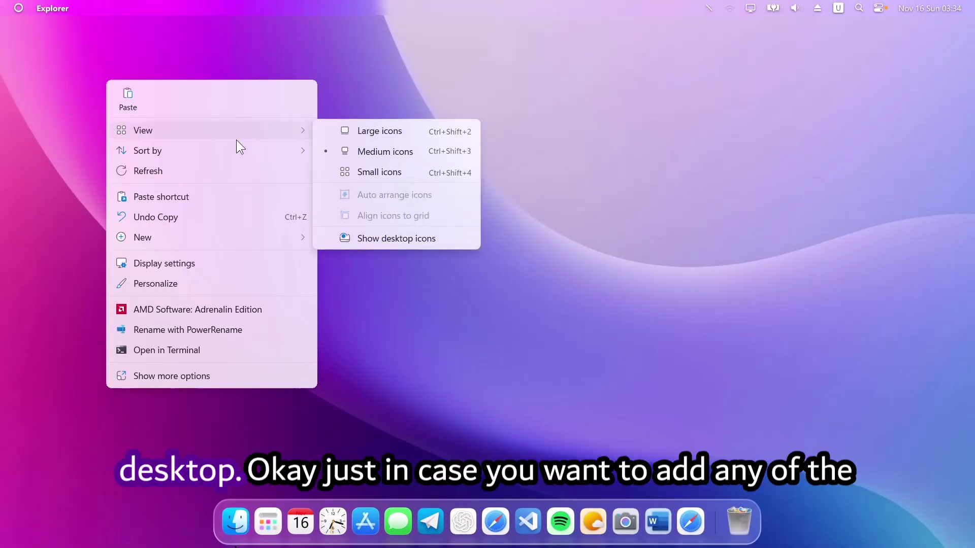
pyautogui.click(411, 247)
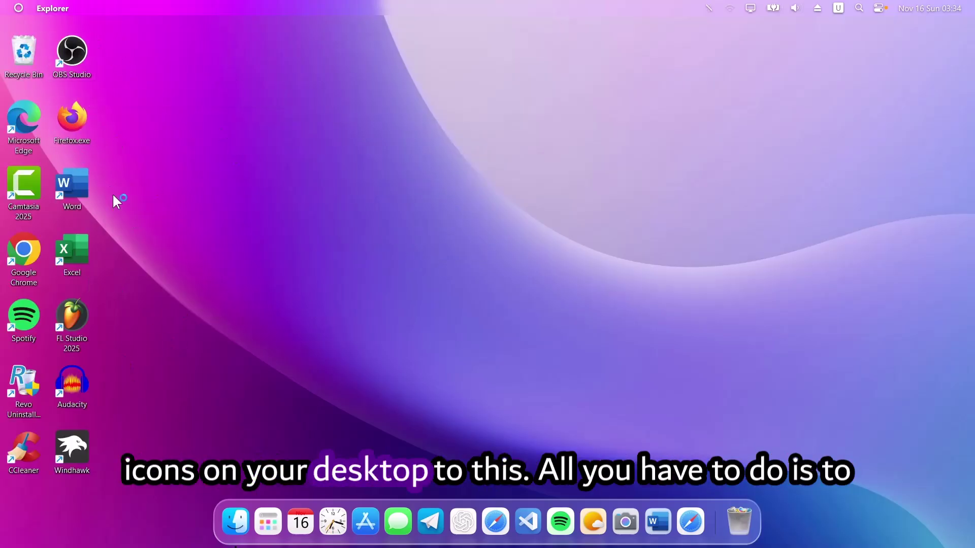
pyautogui.moveTo(75, 244); pyautogui.dragTo(410, 495)
pyautogui.moveTo(91, 259); pyautogui.dragTo(407, 506)
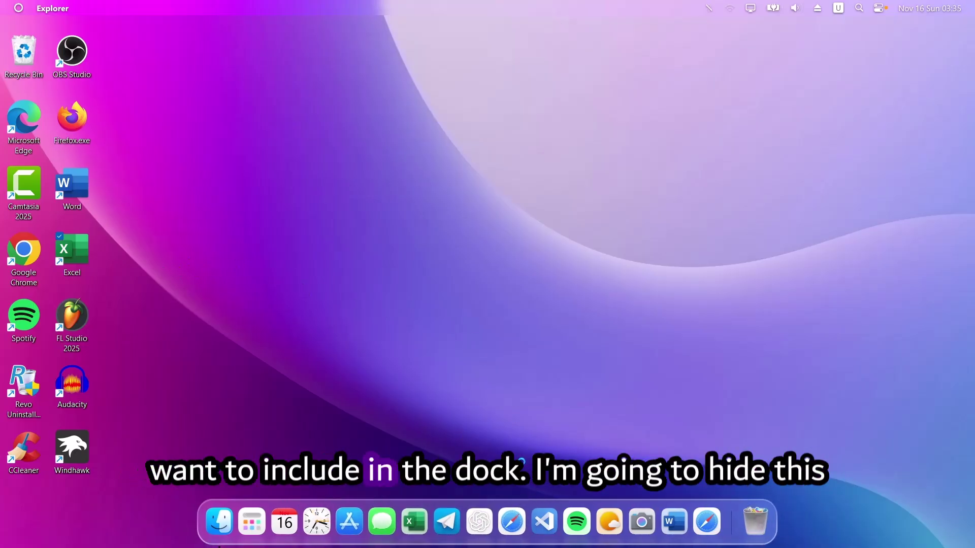
# Step: Turn off View > Show desktop icons to hide all desktop shortcuts
pyautogui.rightClick(226, 121)
pyautogui.moveTo(238, 124)
pyautogui.click(459, 236)
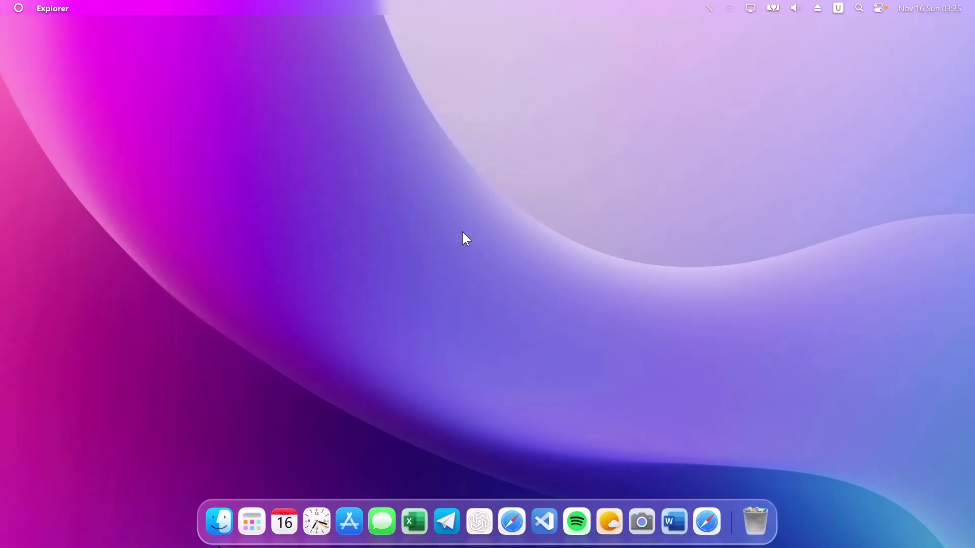
# Step: Open the dock Preferences and set Start on boot method to Start as a service
pyautogui.rightClick(731, 512)
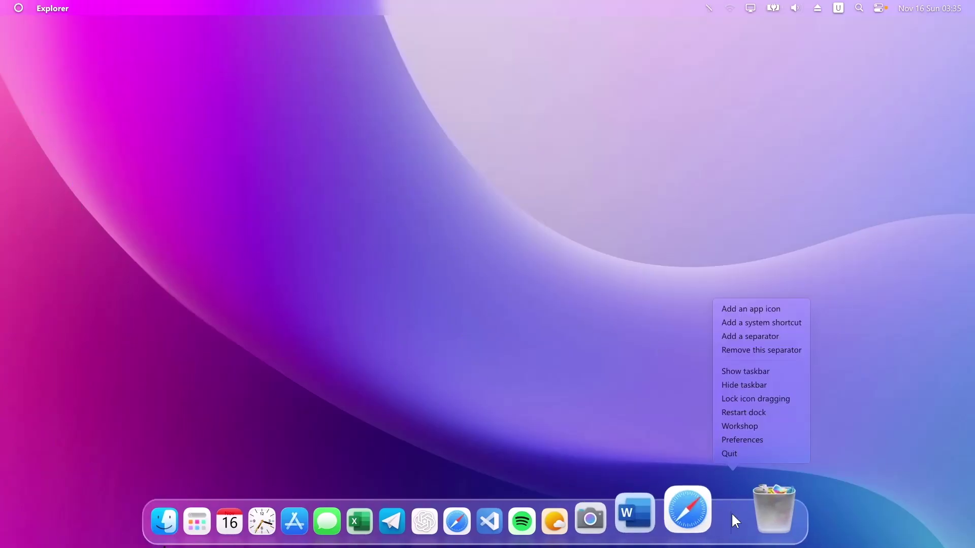
pyautogui.click(731, 440)
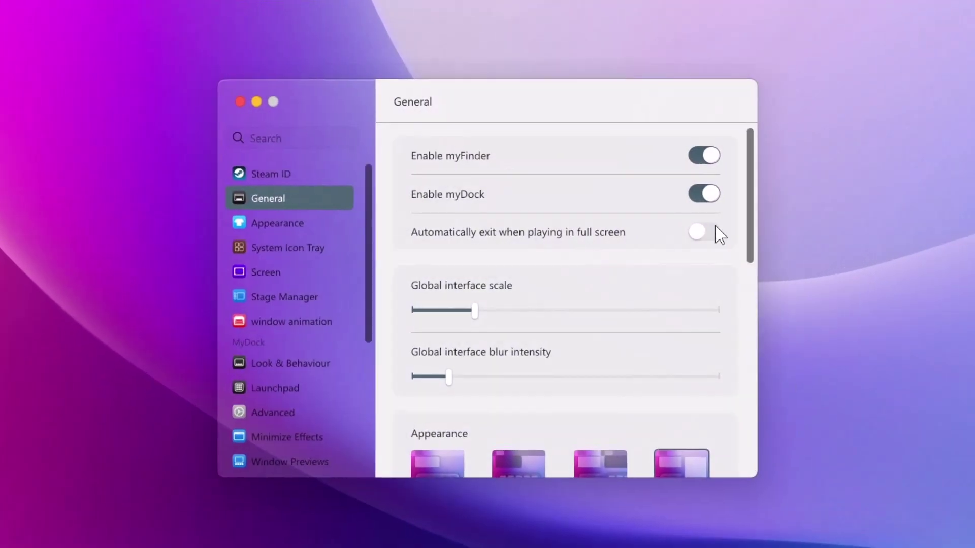
pyautogui.scroll(-8, 754, 196)
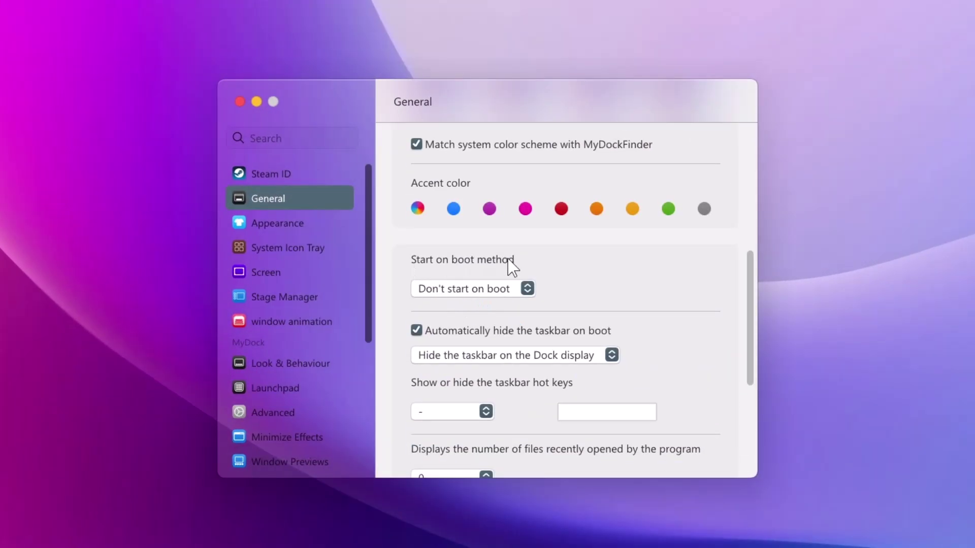
pyautogui.click(528, 290)
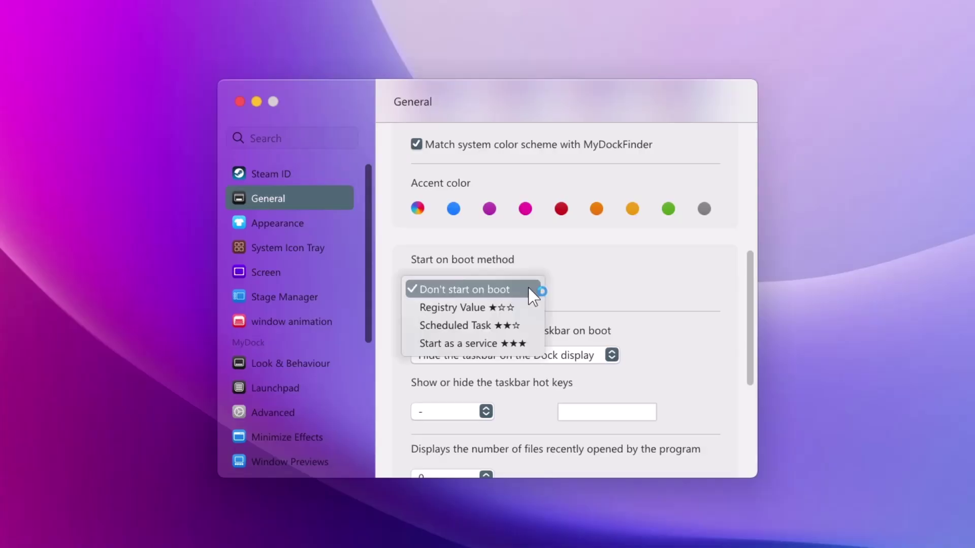
pyautogui.click(462, 344)
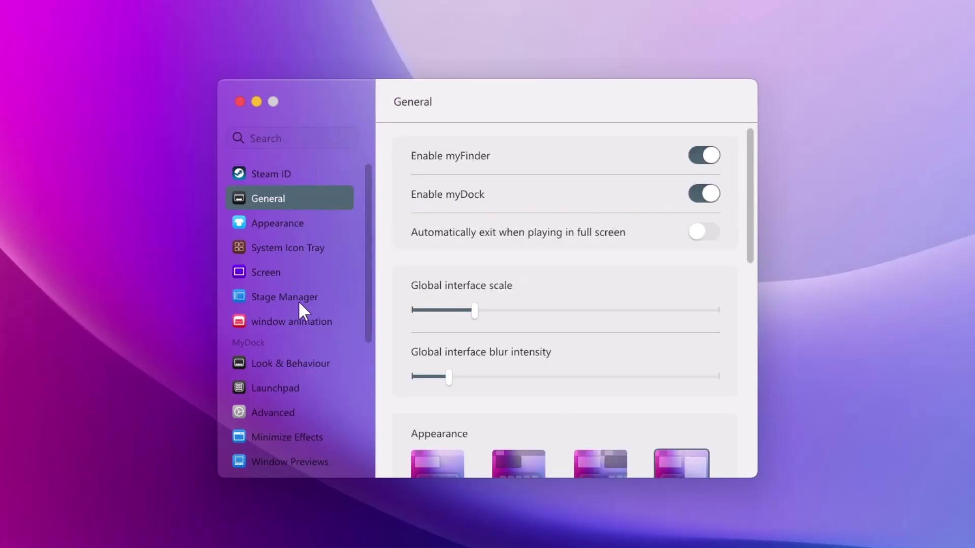
# Step: In the Stage Manager settings page, switch on the Open Stage Manager toggle
pyautogui.click(291, 298)
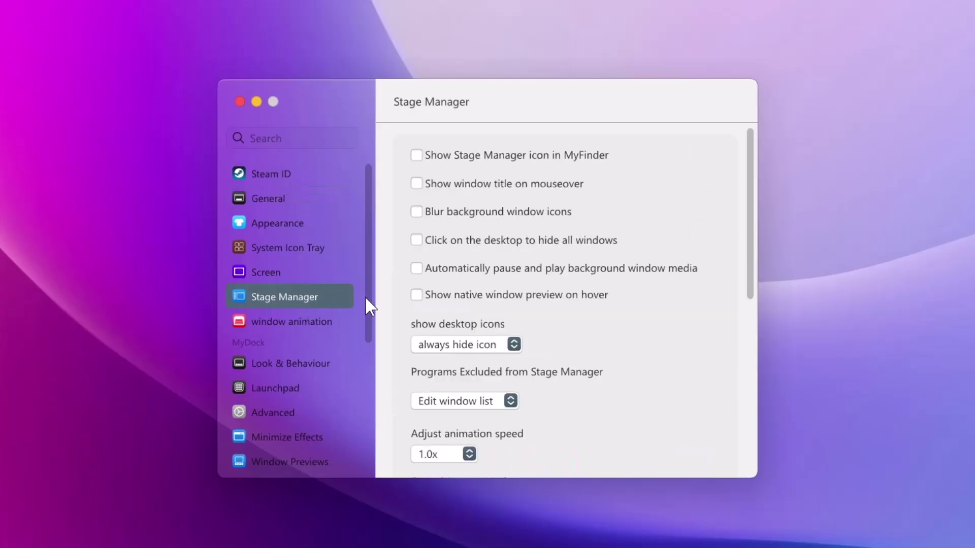
pyautogui.moveTo(750, 196); pyautogui.dragTo(747, 311)
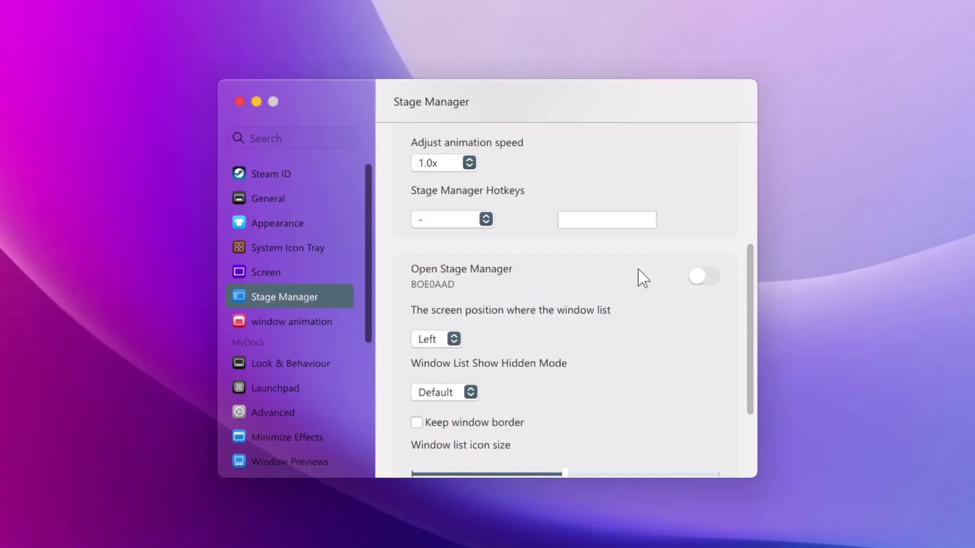
pyautogui.click(708, 278)
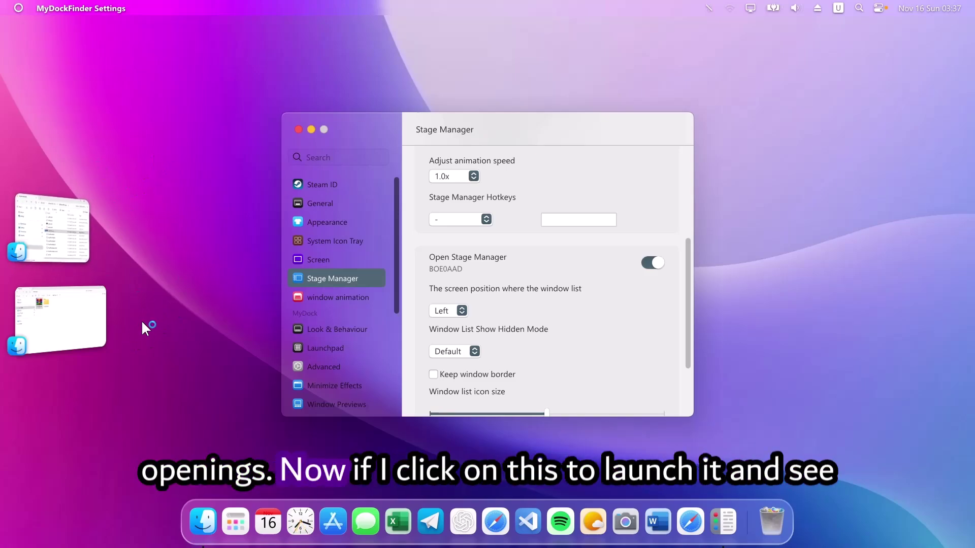
pyautogui.click(62, 227)
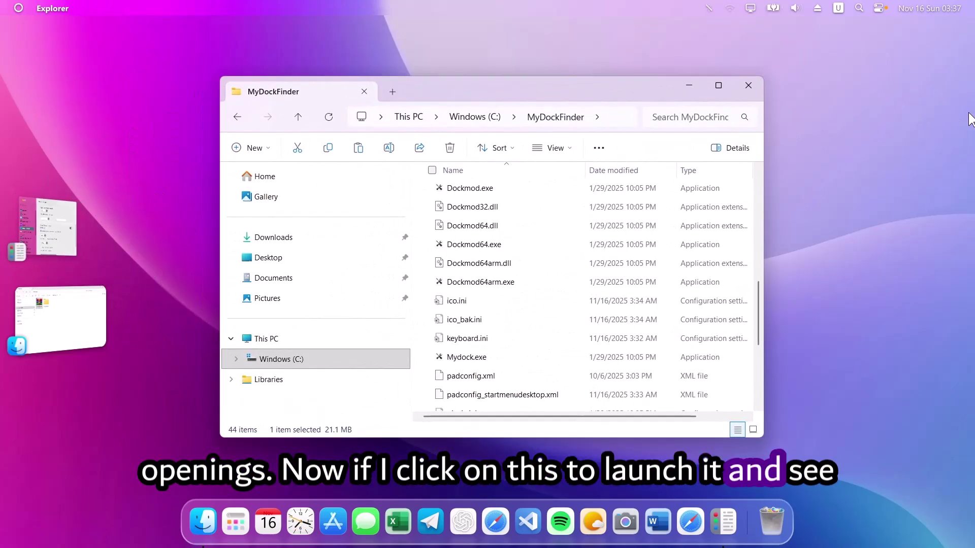
pyautogui.click(73, 312)
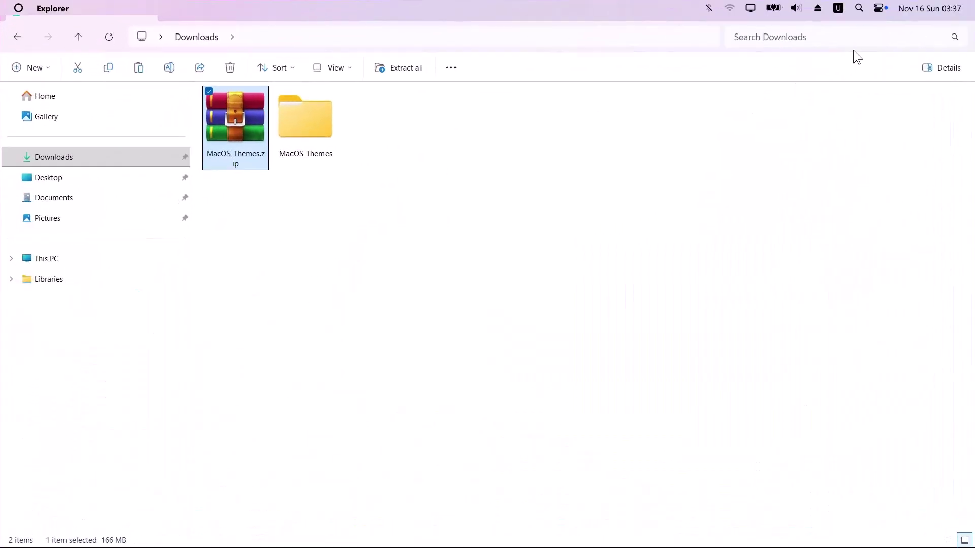
pyautogui.click(893, 11)
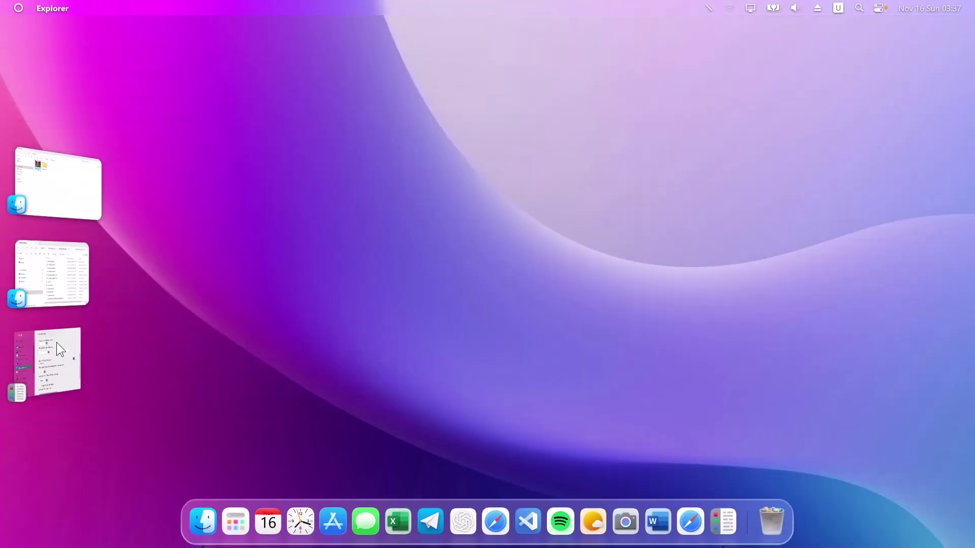
pyautogui.click(48, 363)
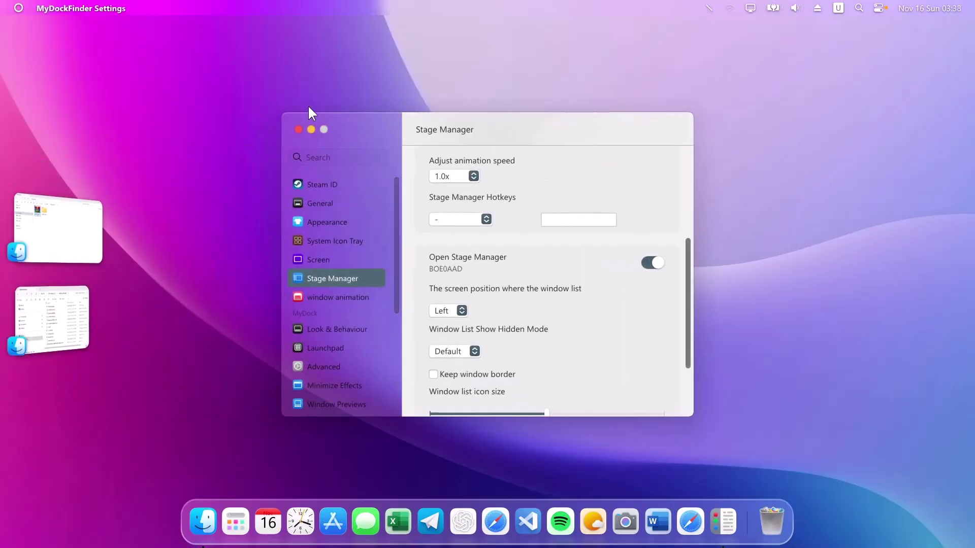
pyautogui.click(461, 311)
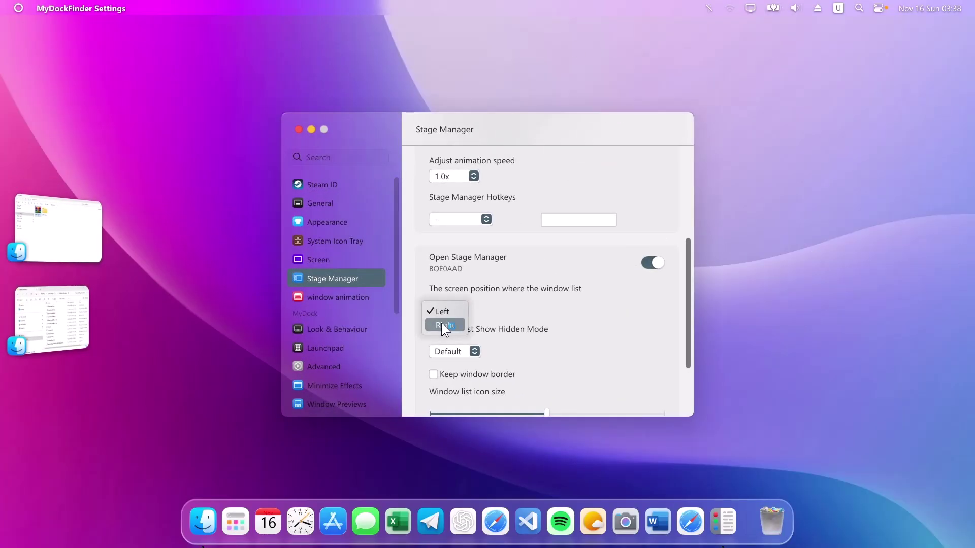
pyautogui.click(441, 324)
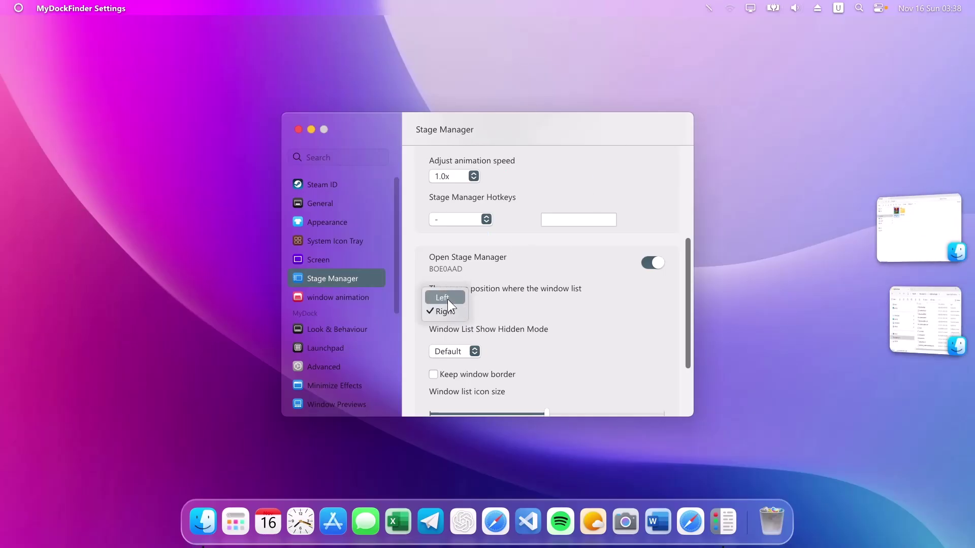
pyautogui.click(445, 298)
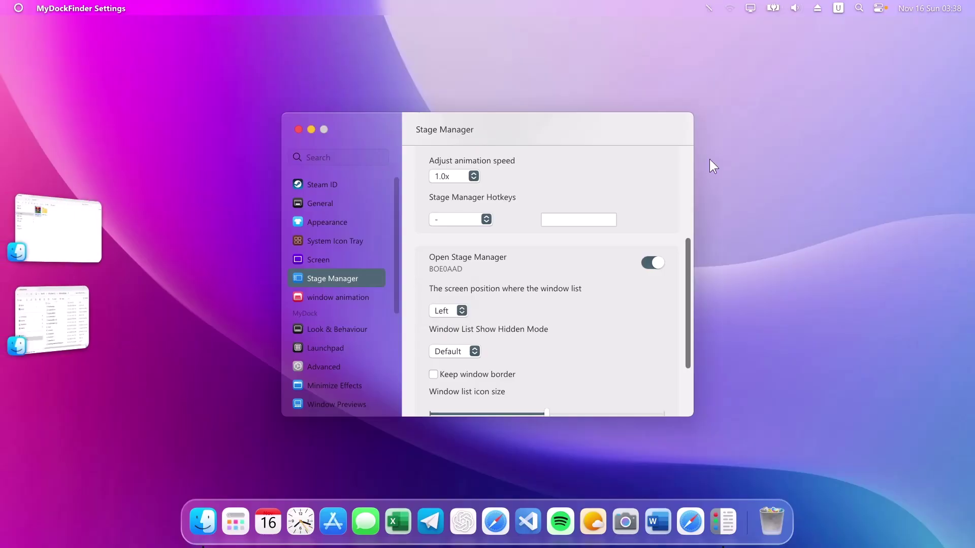
# Step: Close the MyDockFinder settings window, then open and close the Apple menu and control centre
pyautogui.click(298, 129)
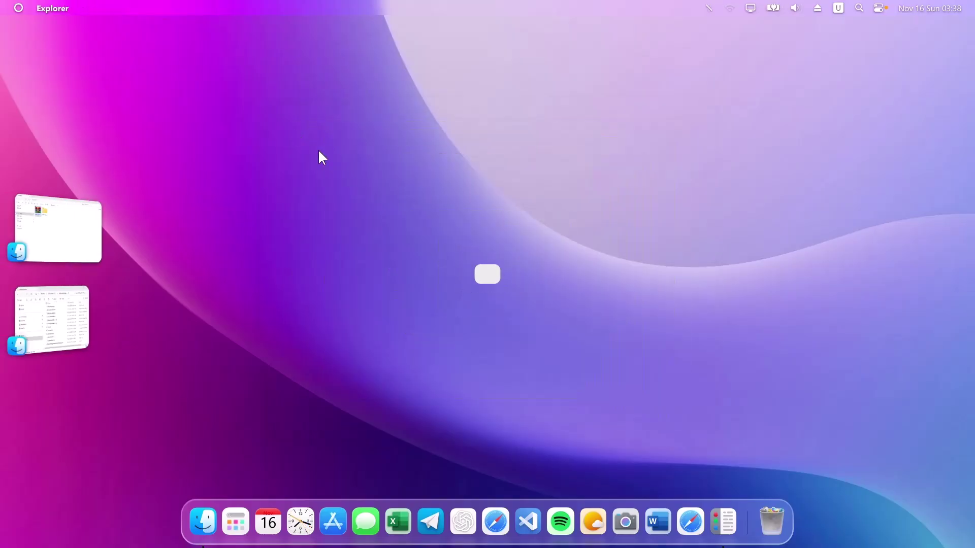
pyautogui.click(22, 8)
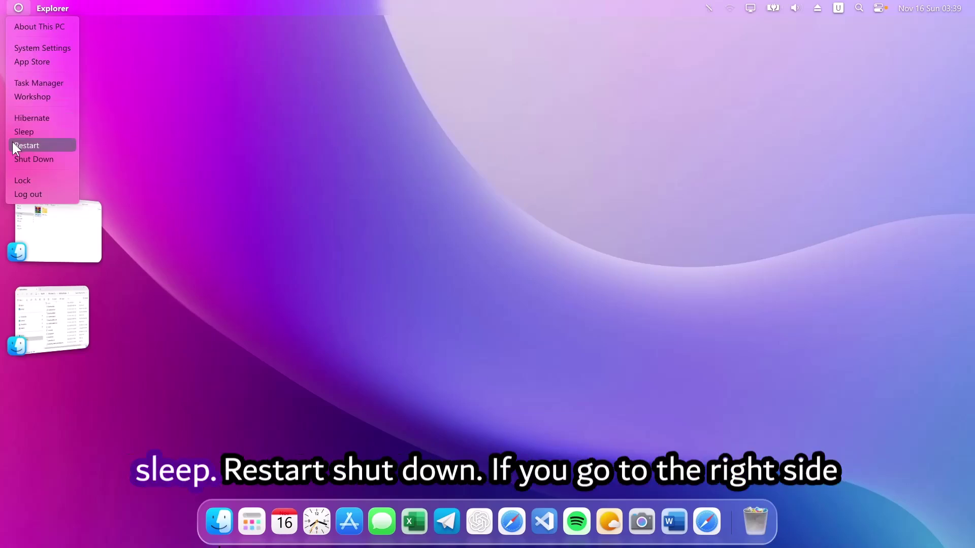
pyautogui.click(311, 137)
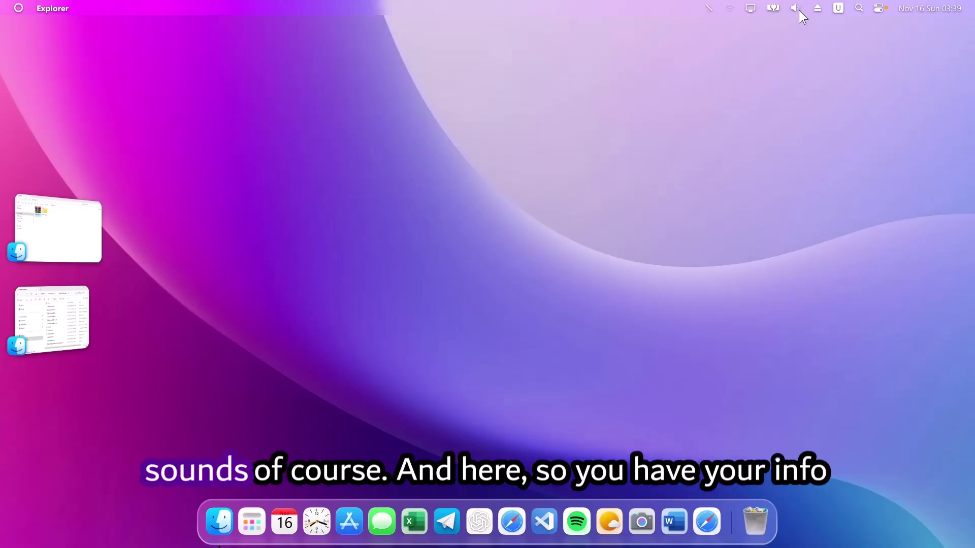
pyautogui.click(879, 7)
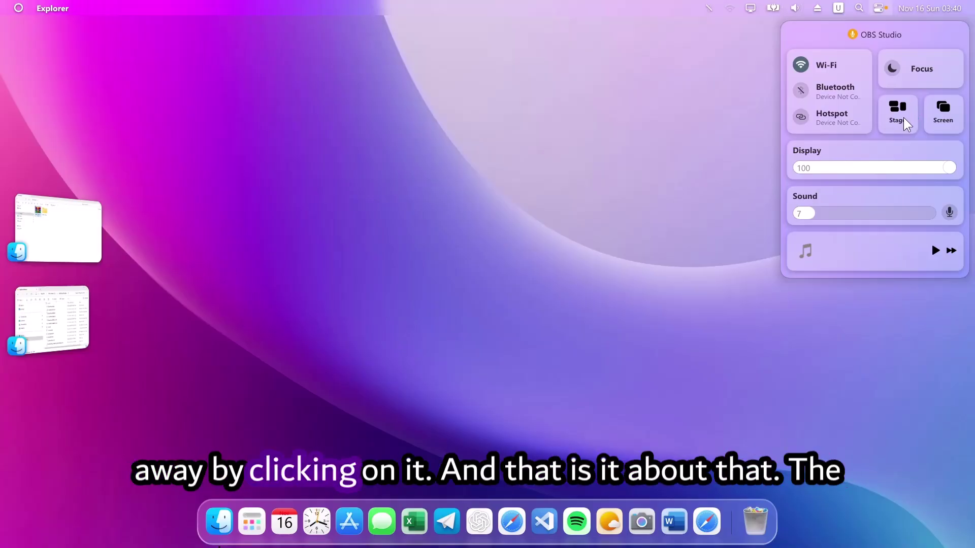
pyautogui.click(540, 152)
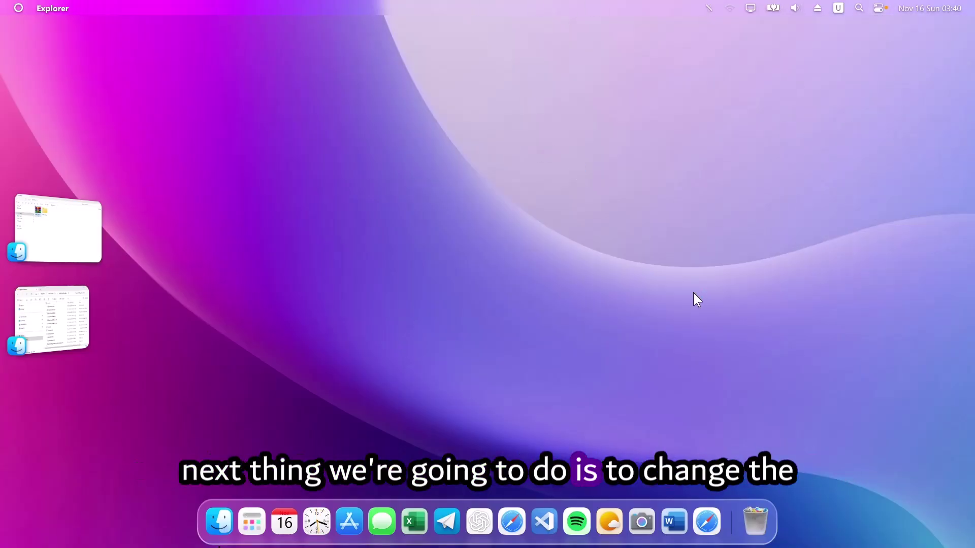
# Step: Browse to Downloads > MacOS_Themes > MacOS_Themes > Wallpapers and set WP 2.jpg as desktop background
pyautogui.click(61, 206)
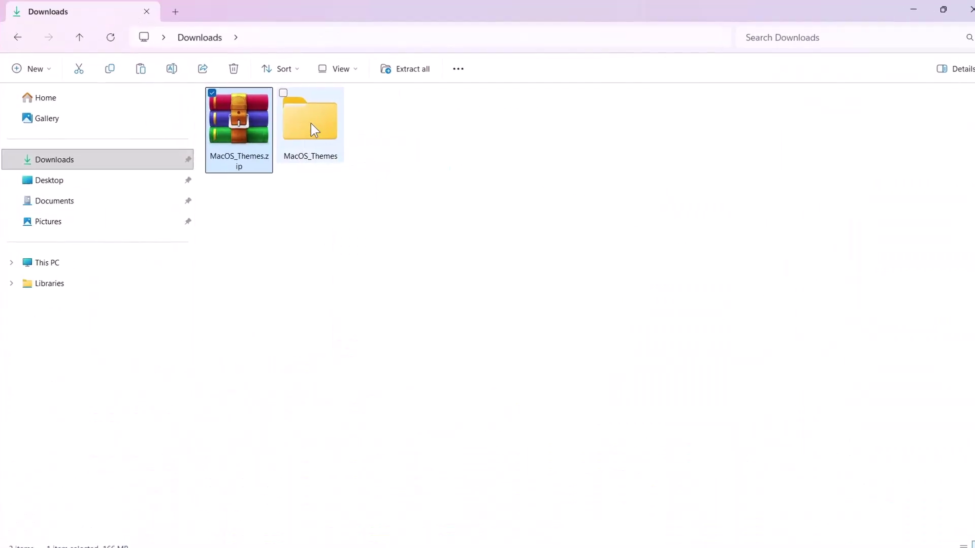
pyautogui.doubleClick(315, 125)
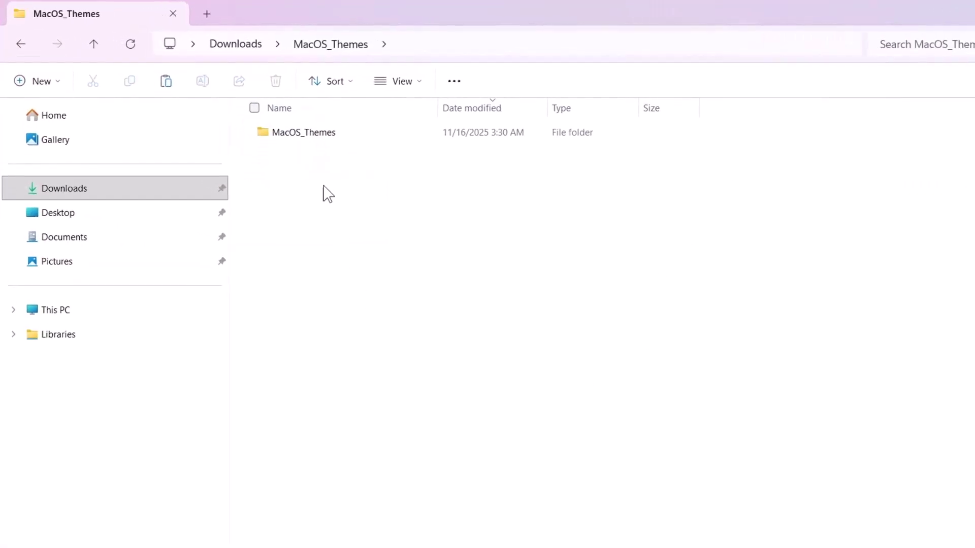
pyautogui.doubleClick(321, 140)
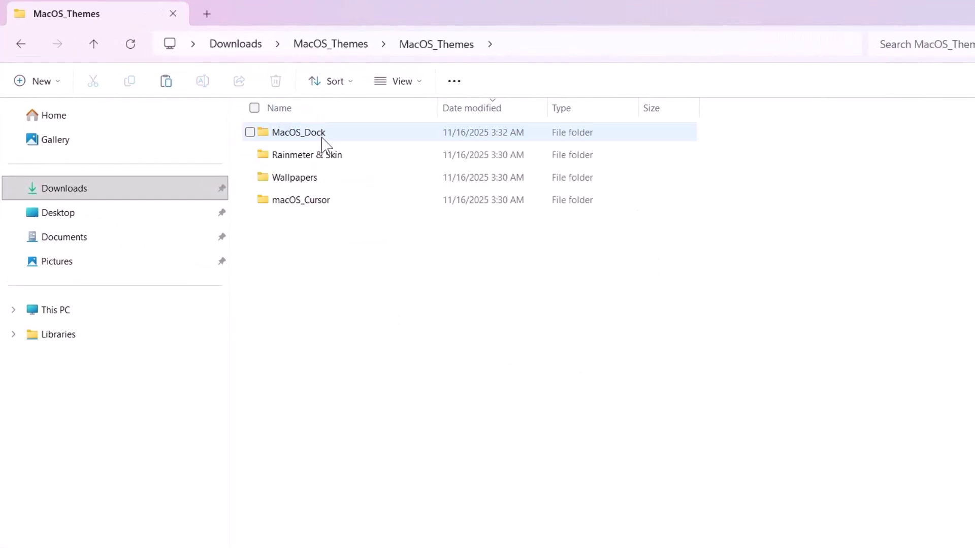
pyautogui.doubleClick(295, 184)
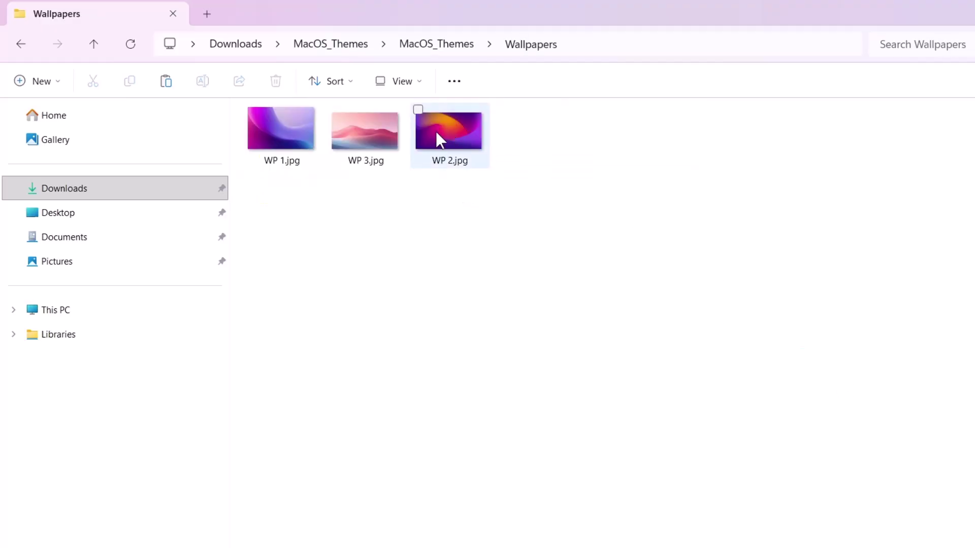
pyautogui.doubleClick(450, 136)
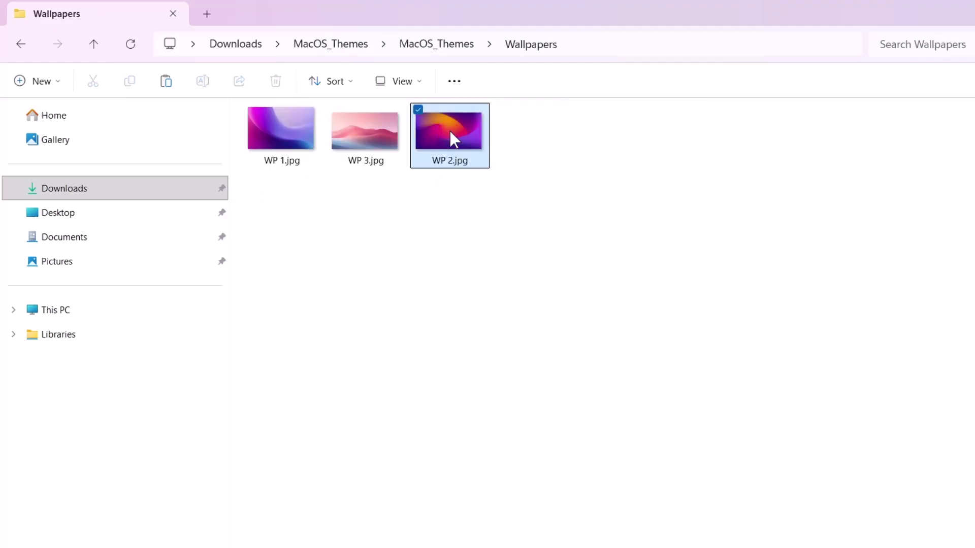
pyautogui.rightClick(457, 158)
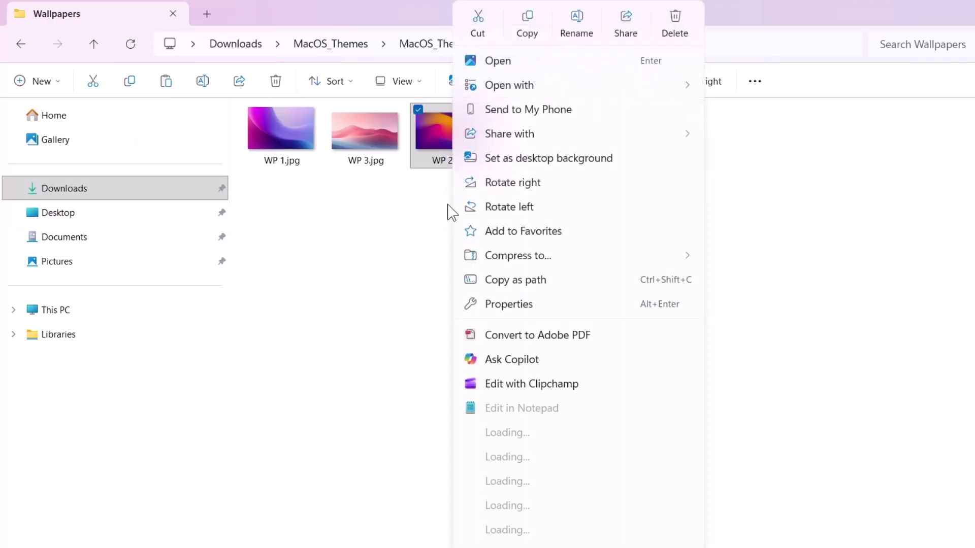
pyautogui.click(510, 158)
pyautogui.moveTo(972, 5)
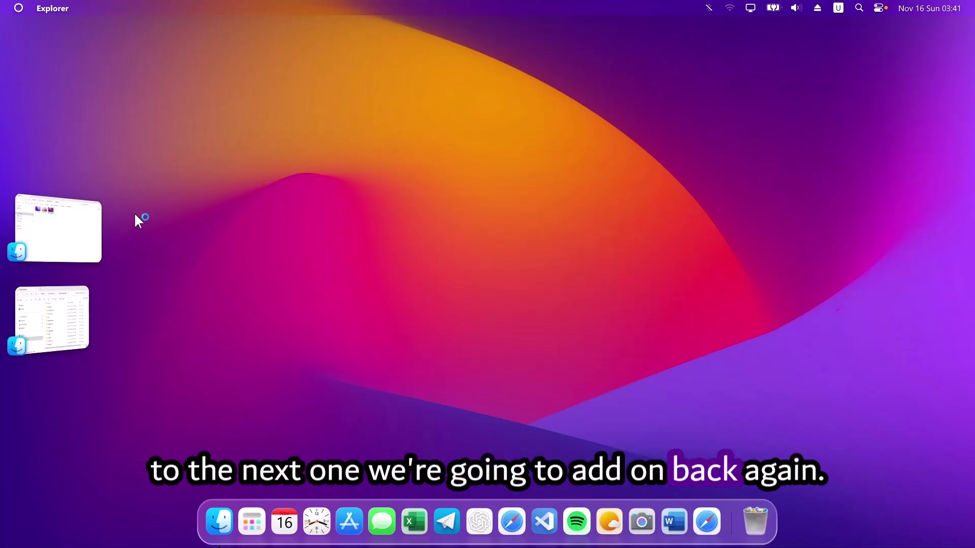
# Step: Install Rainmeter-4.5.23 from the Rainmeter & Skin folder with a standard installation, then start it
pyautogui.click(77, 220)
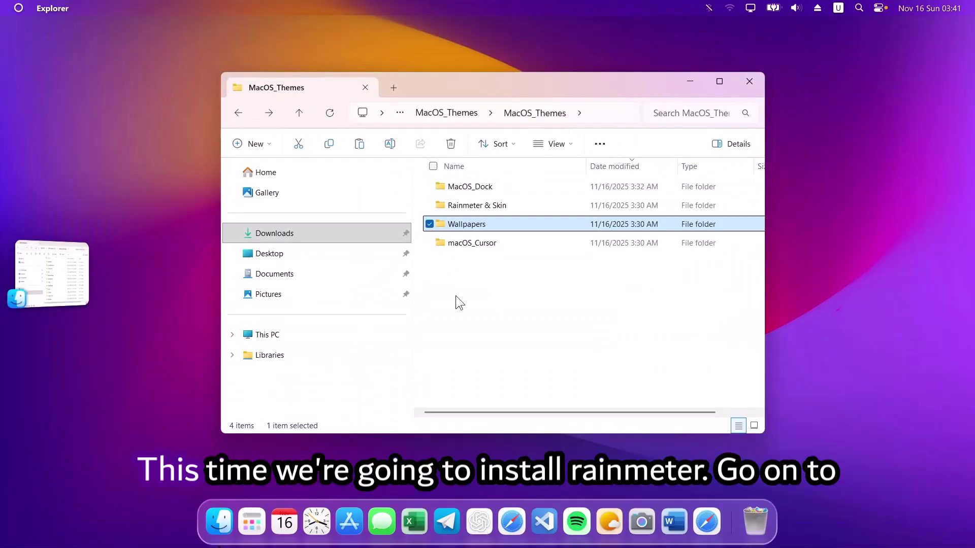
pyautogui.click(471, 203)
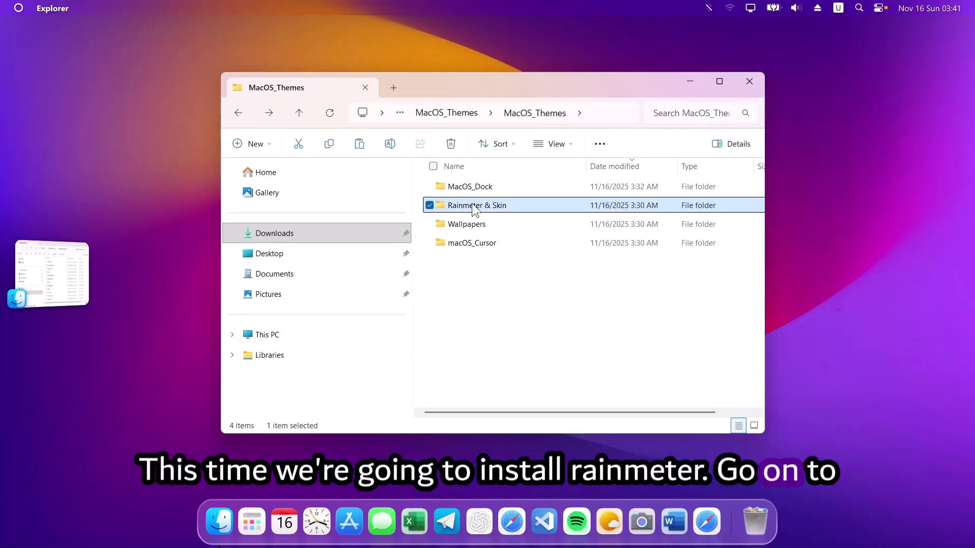
pyautogui.doubleClick(471, 202)
pyautogui.click(471, 203)
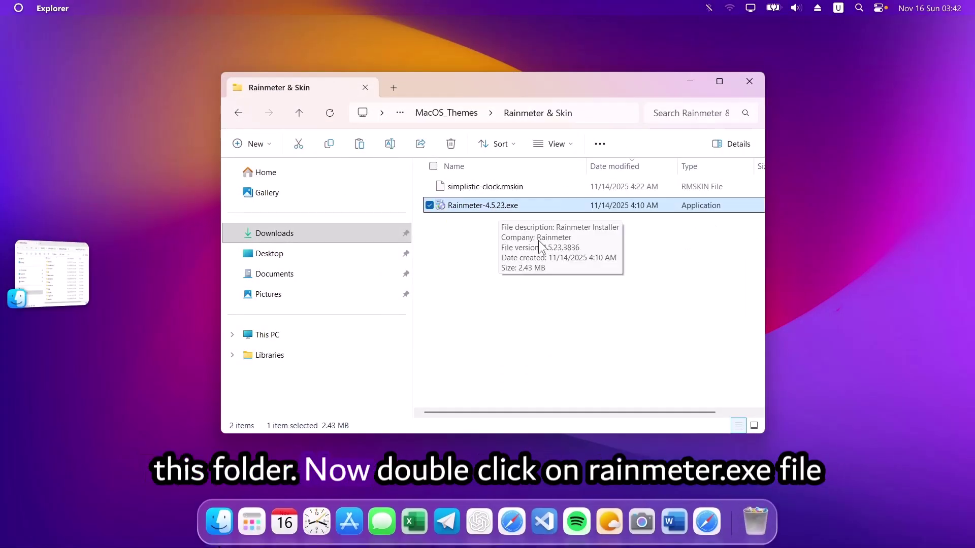
pyautogui.doubleClick(464, 206)
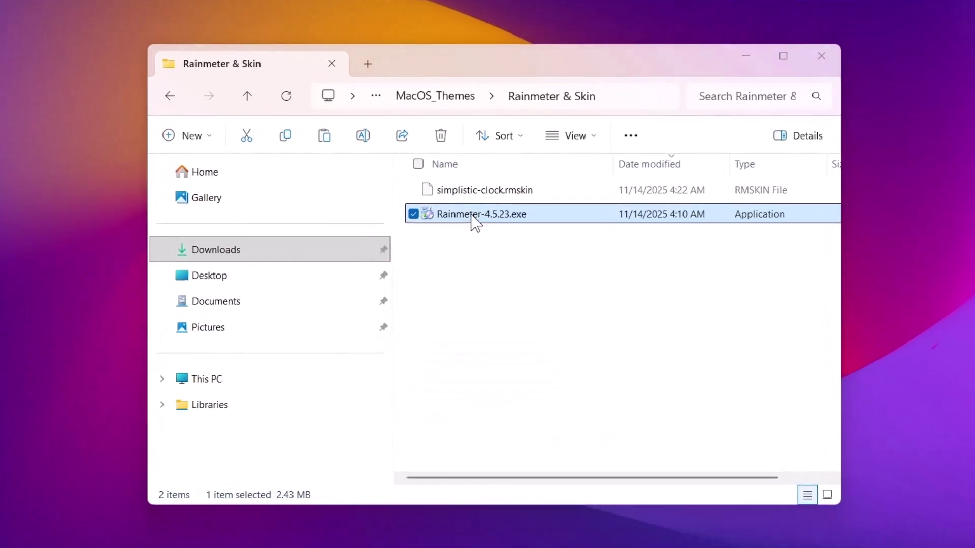
pyautogui.click(478, 345)
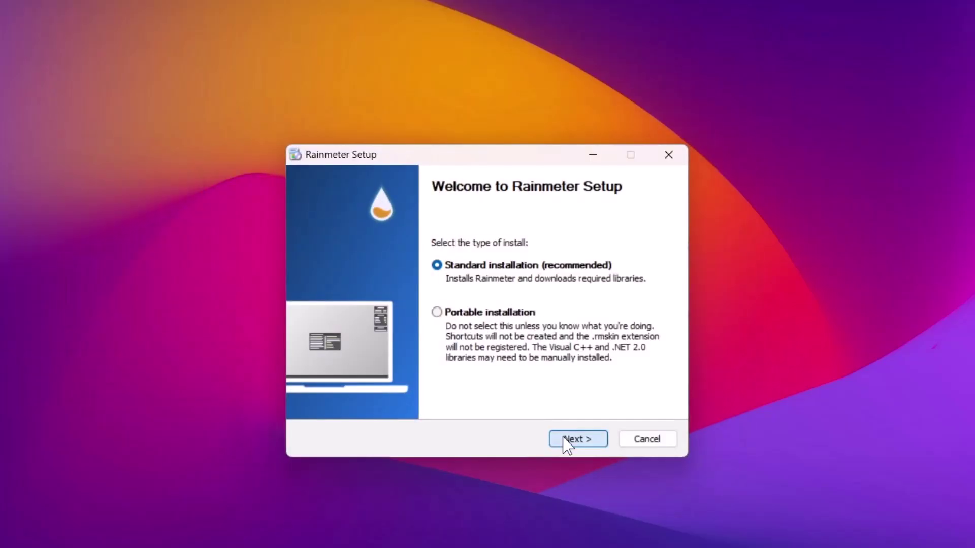
pyautogui.click(567, 440)
pyautogui.click(579, 441)
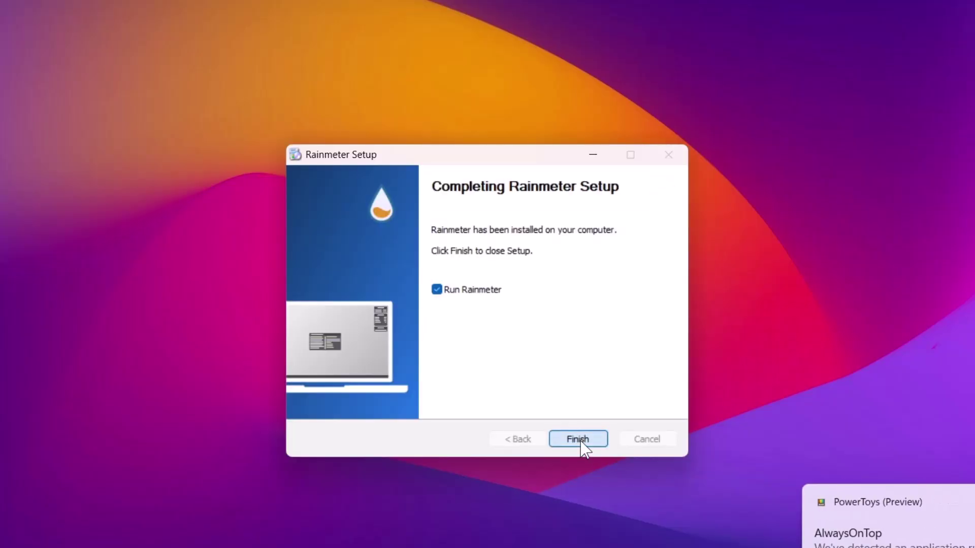
pyautogui.click(580, 440)
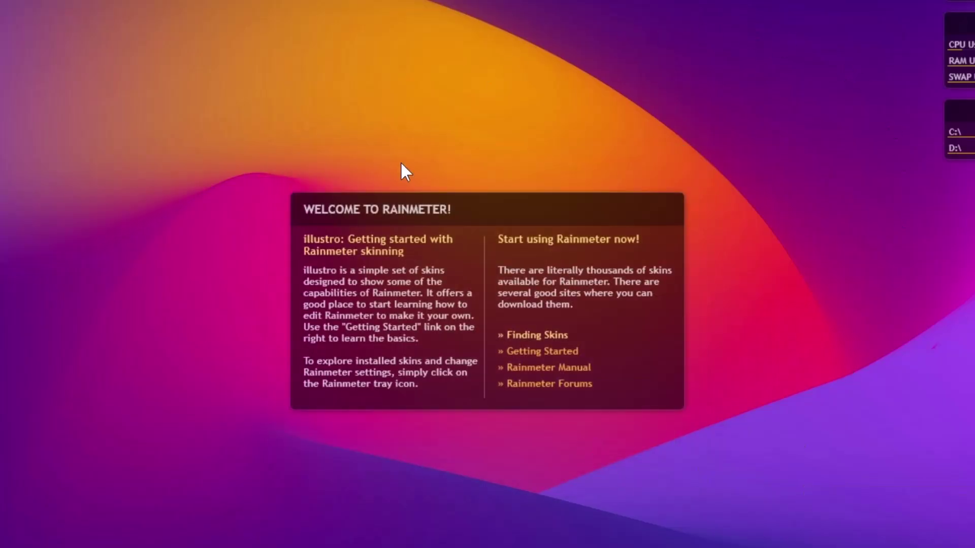
# Step: Unload the illustro welcome, disks, system and clock skins from the desktop
pyautogui.rightClick(584, 210)
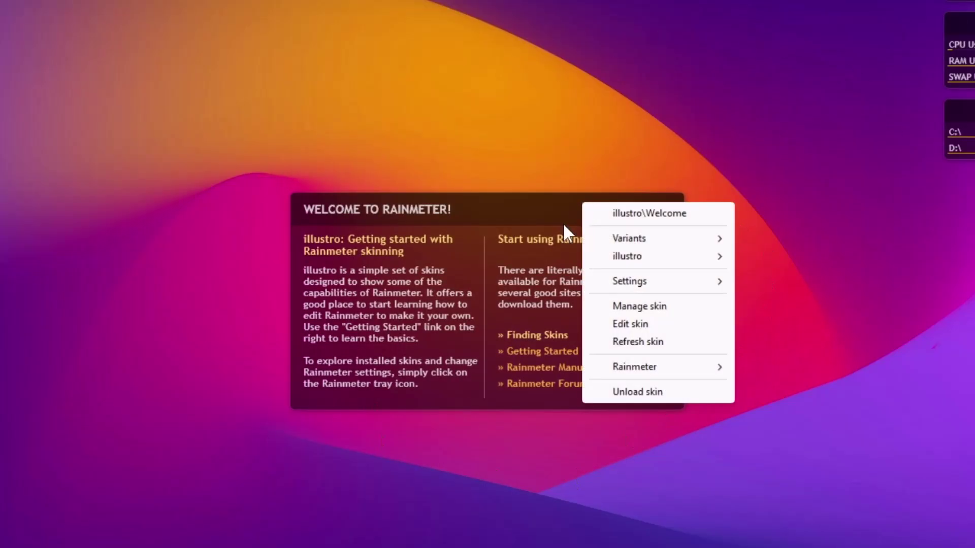
pyautogui.click(625, 393)
pyautogui.rightClick(796, 160)
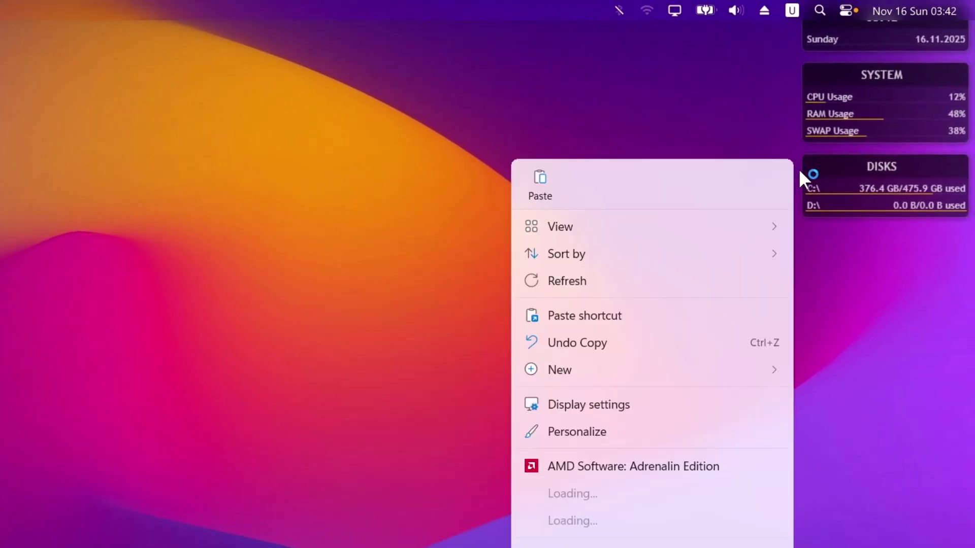
pyautogui.rightClick(814, 167)
pyautogui.click(857, 366)
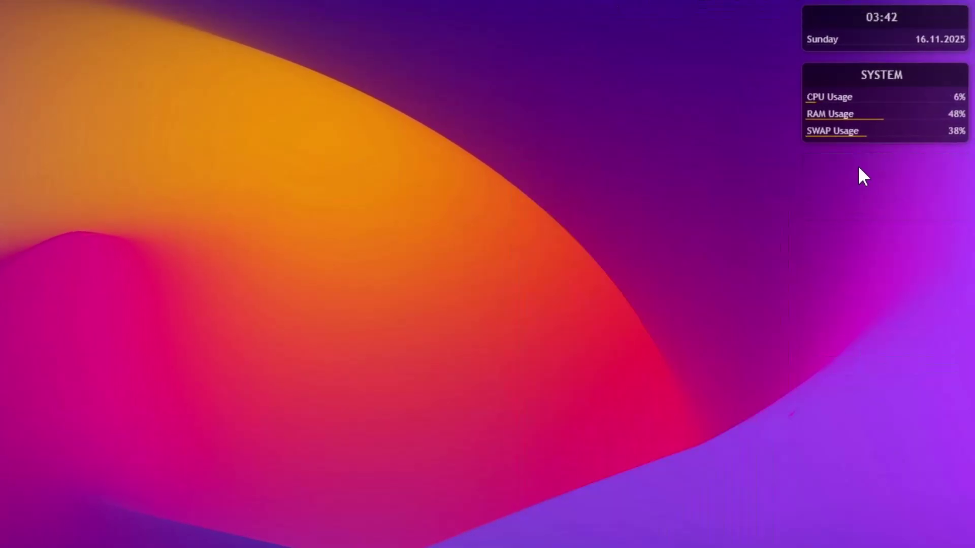
pyautogui.rightClick(861, 116)
pyautogui.click(875, 311)
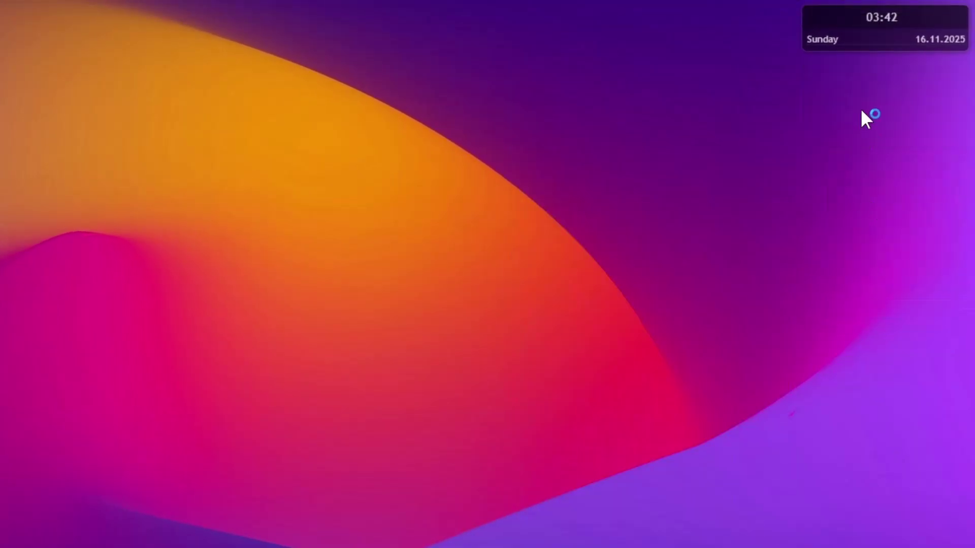
pyautogui.rightClick(858, 35)
pyautogui.click(884, 235)
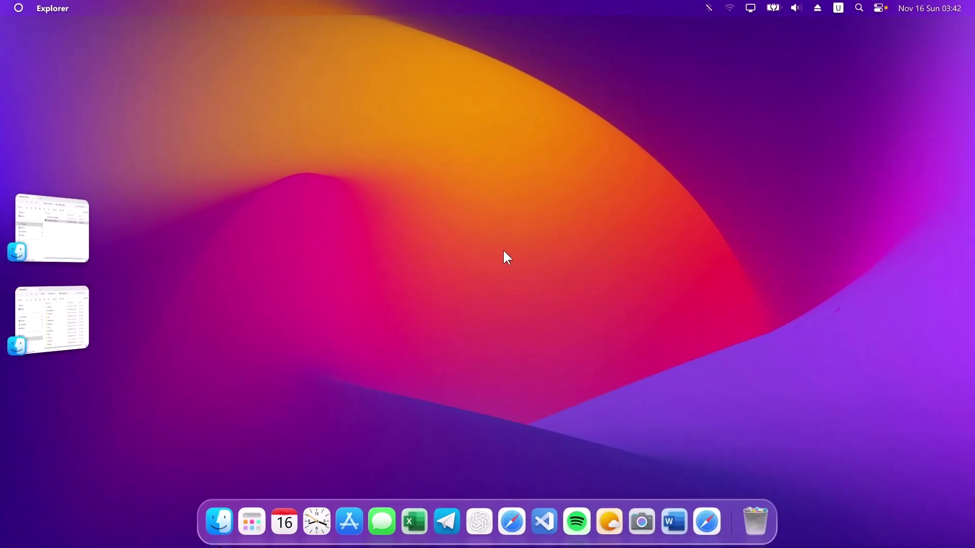
# Step: Install the simplistic-clock.rmskin skin package
pyautogui.click(68, 225)
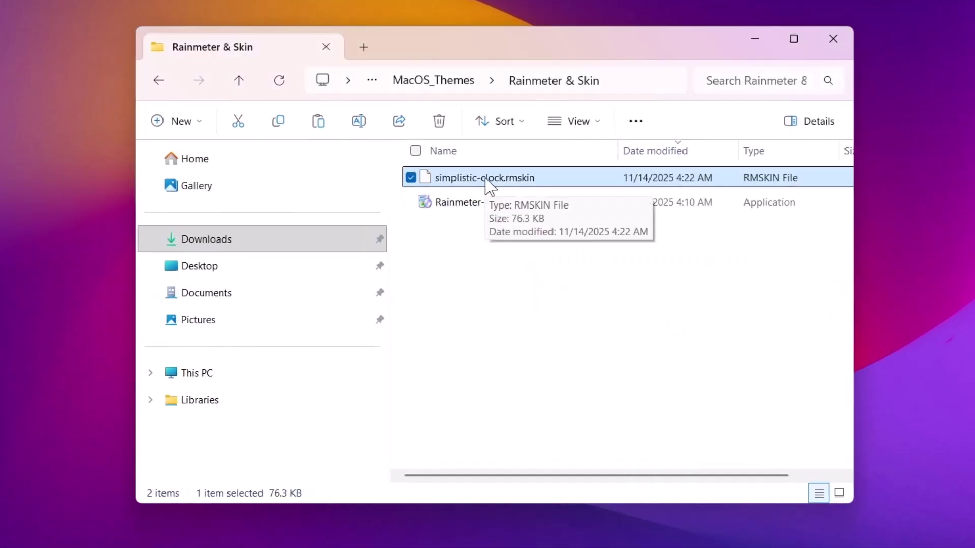
pyautogui.doubleClick(490, 178)
pyautogui.click(537, 457)
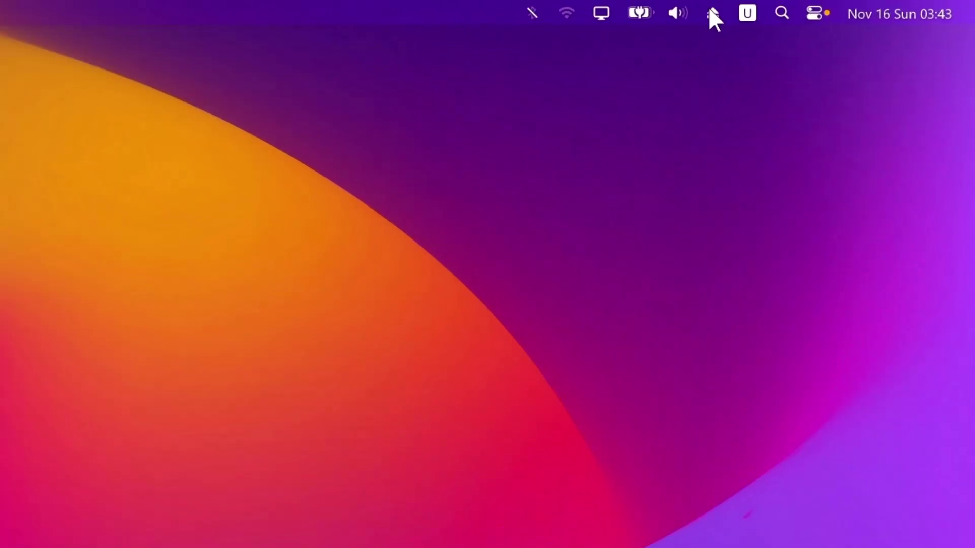
# Step: Load the Simplistic Clock Dark.ini skin on desktop level and move it to the screen centre
pyautogui.click(709, 10)
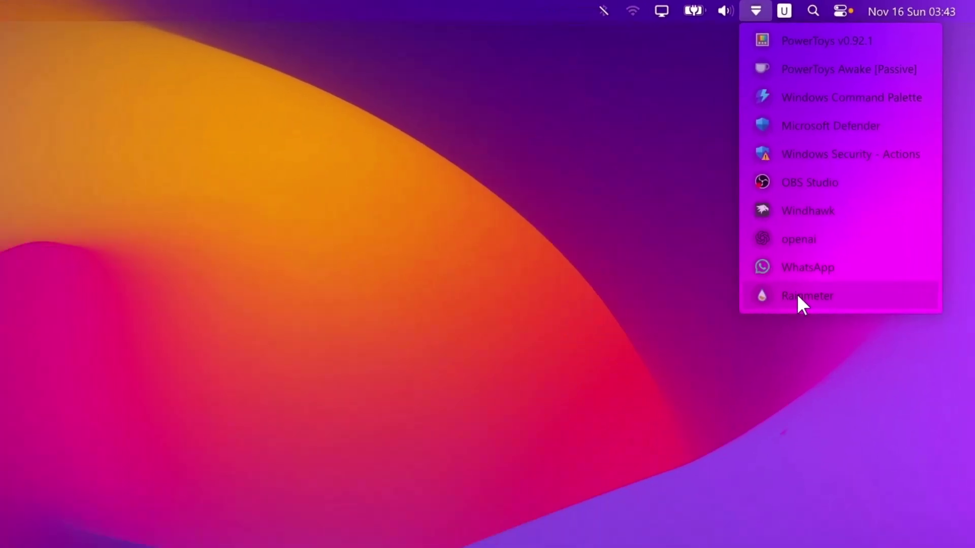
pyautogui.click(756, 355)
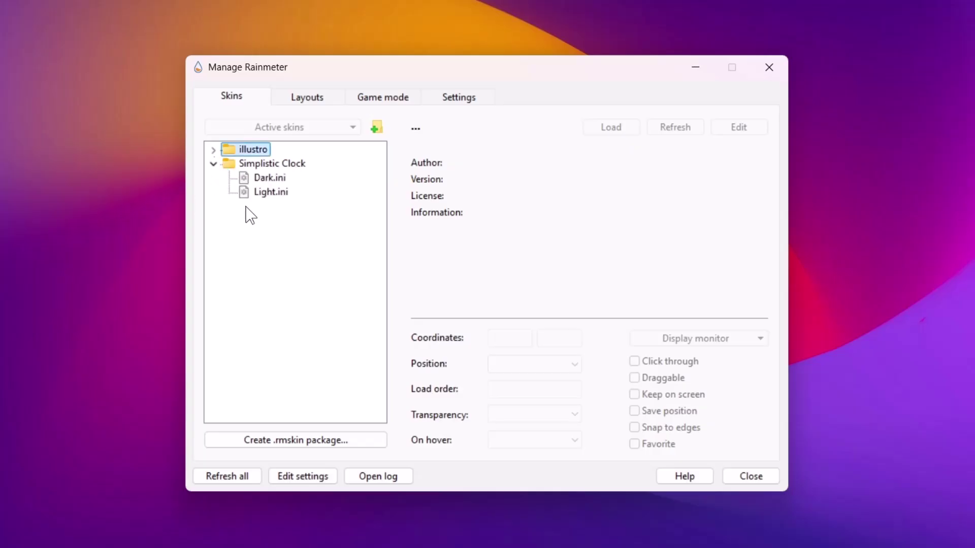
pyautogui.click(259, 183)
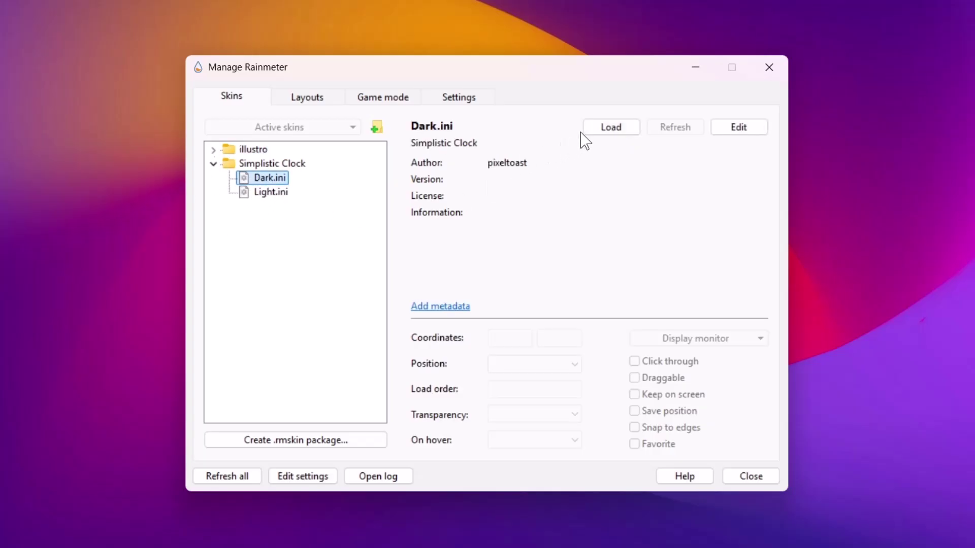
pyautogui.click(604, 131)
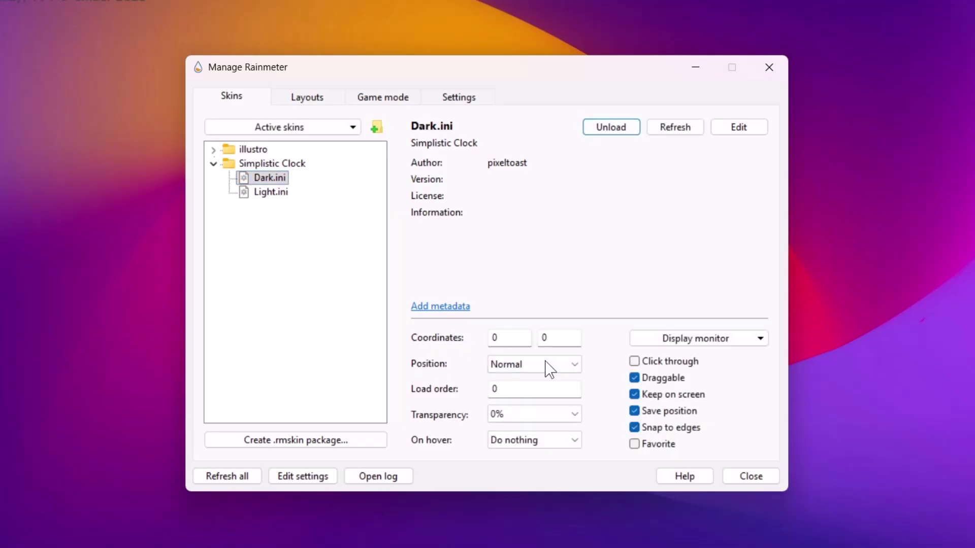
pyautogui.click(559, 369)
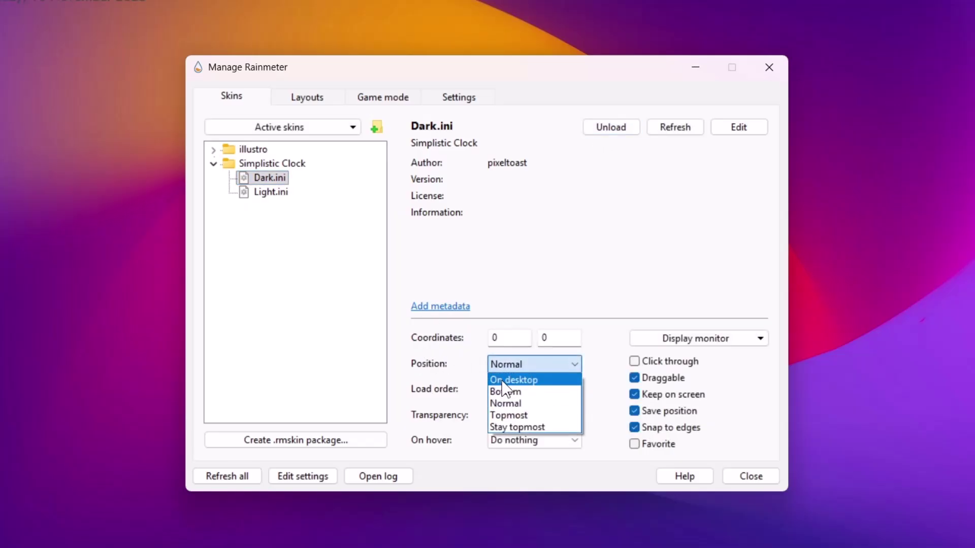
pyautogui.click(502, 381)
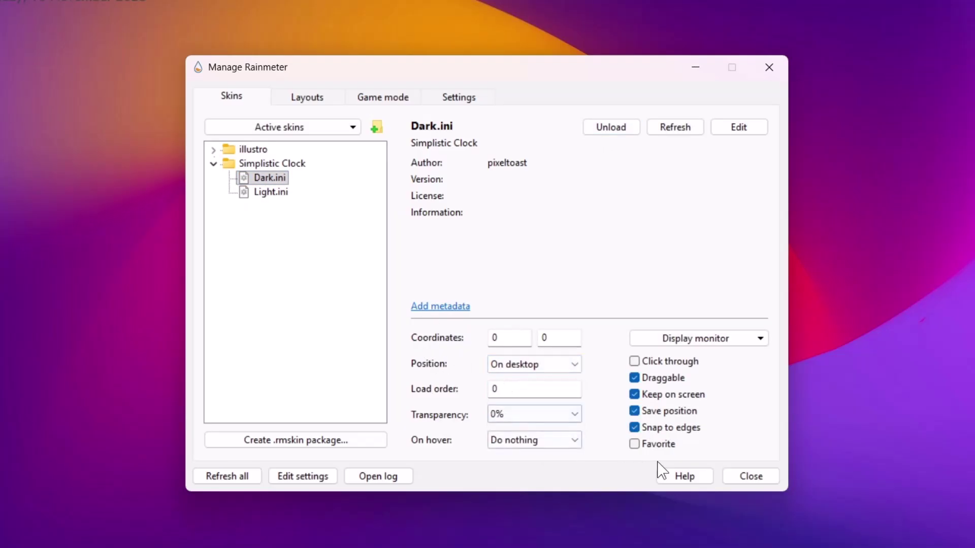
pyautogui.click(696, 68)
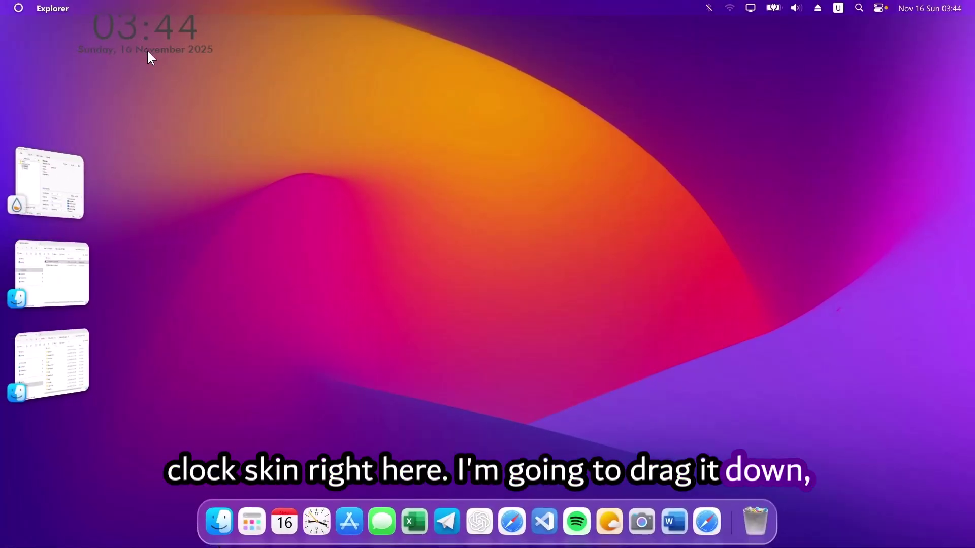
pyautogui.moveTo(148, 52); pyautogui.dragTo(482, 185)
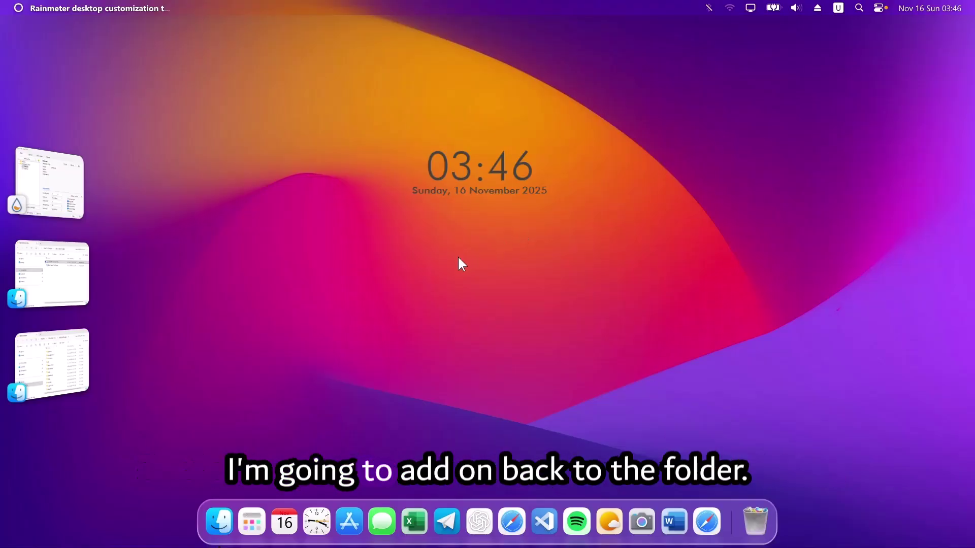
# Step: From MacOS_Themes, open the macOS_Cursor folder and install its install.inf cursor set
pyautogui.click(59, 262)
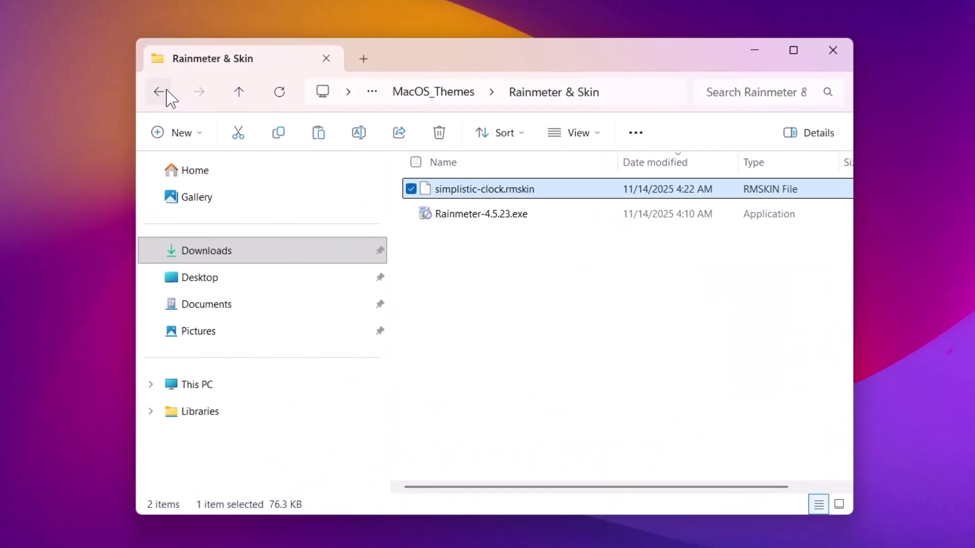
pyautogui.click(159, 91)
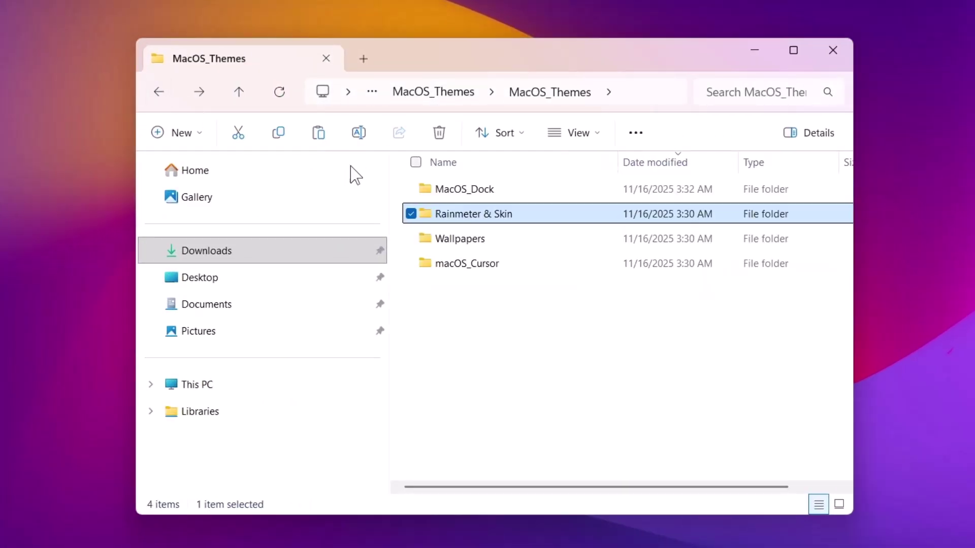
pyautogui.doubleClick(480, 266)
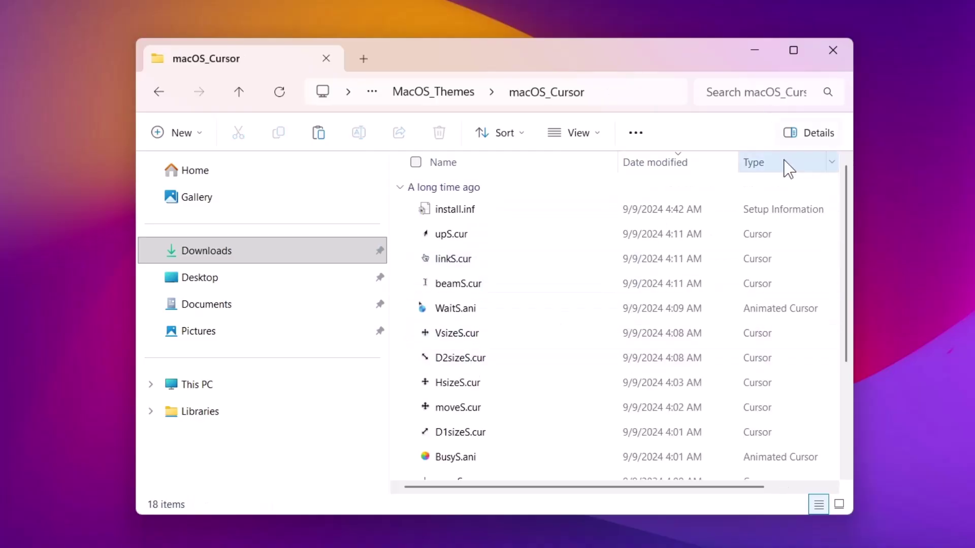
pyautogui.click(452, 214)
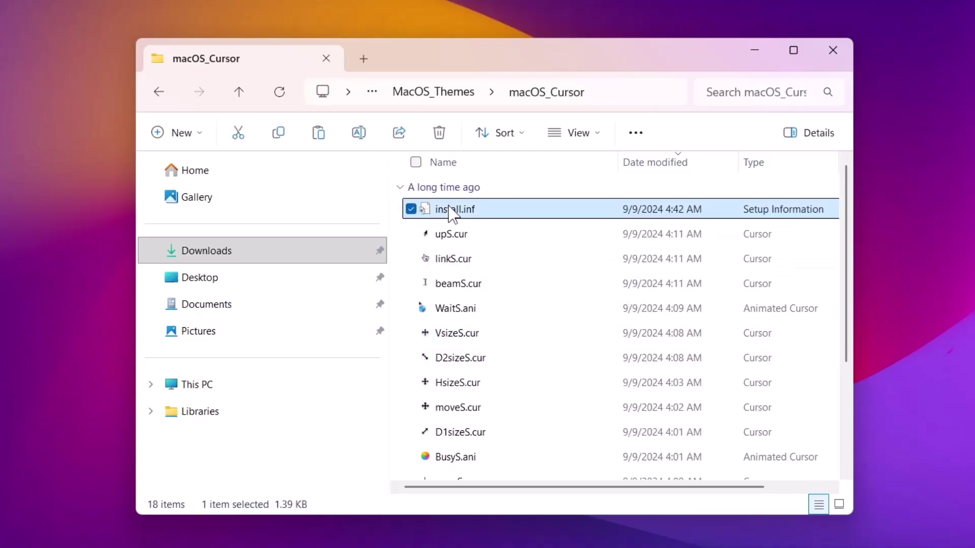
pyautogui.rightClick(452, 214)
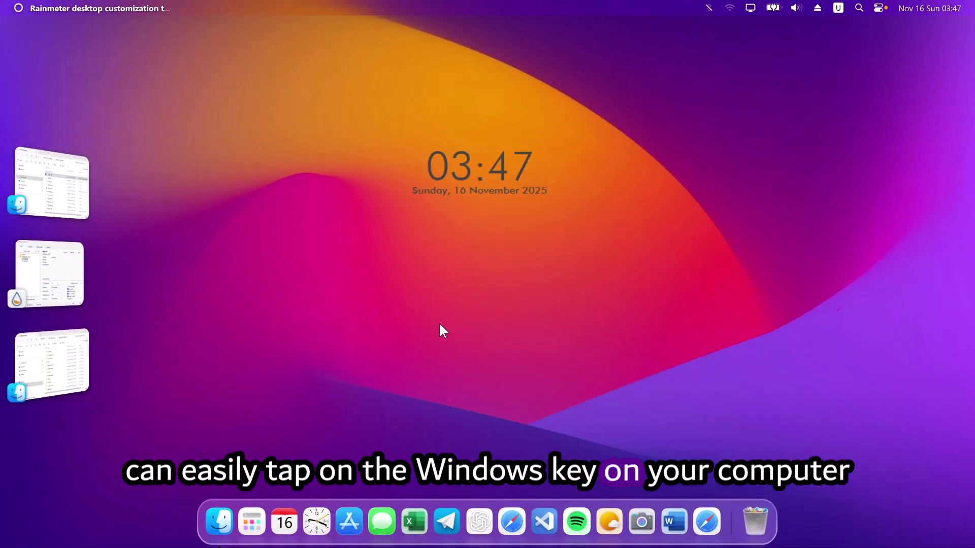
# Step: Search 'mouse' and open the Mouse settings page, scrolling down to Related settings
pyautogui.press('super')
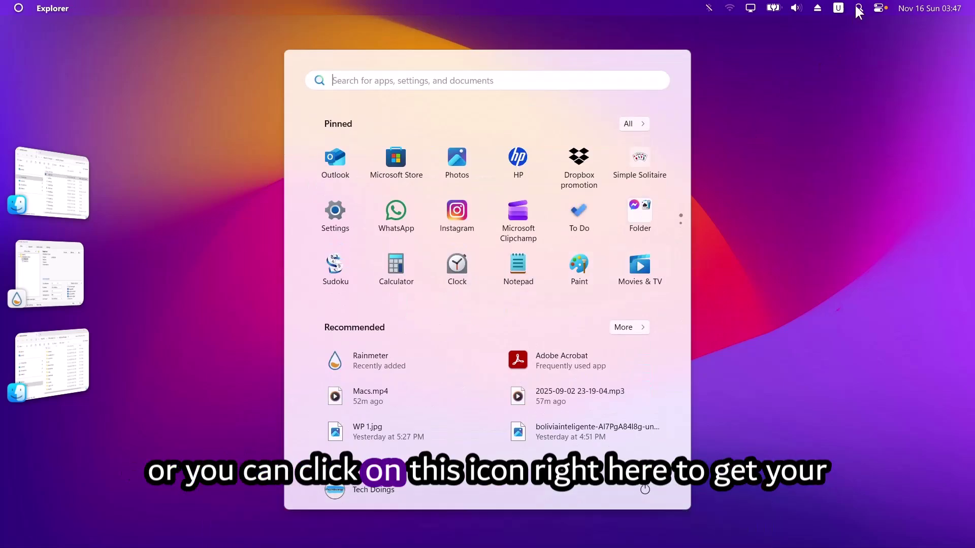
pyautogui.click(858, 8)
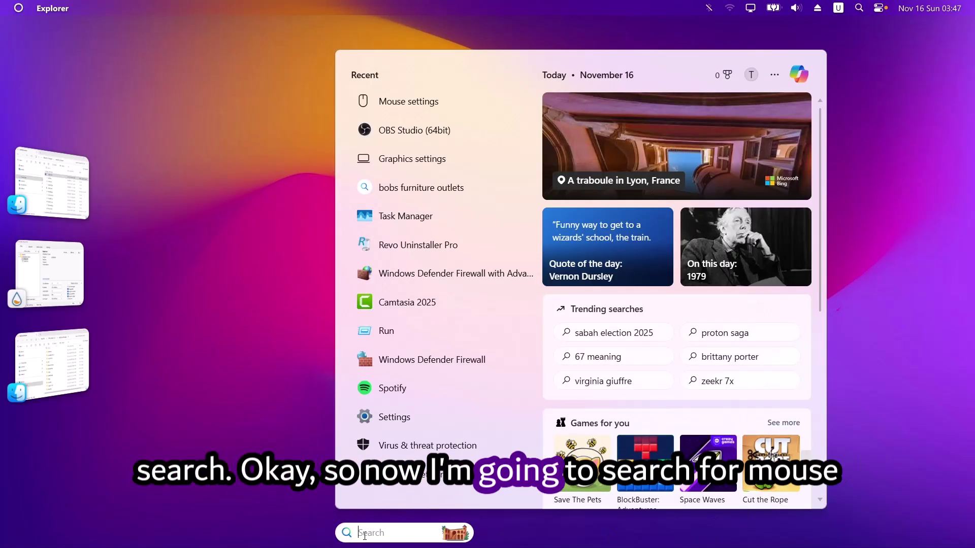
pyautogui.write('mouse')
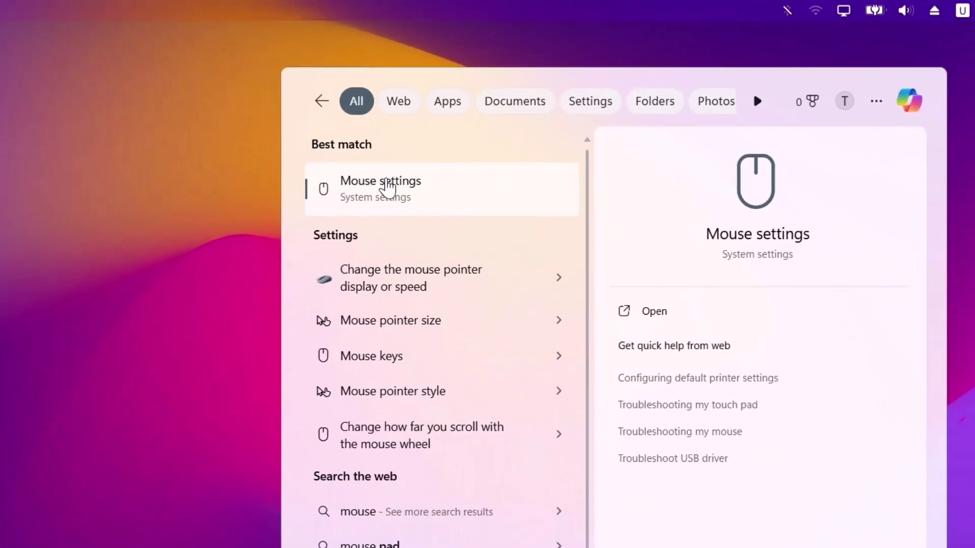
pyautogui.click(355, 218)
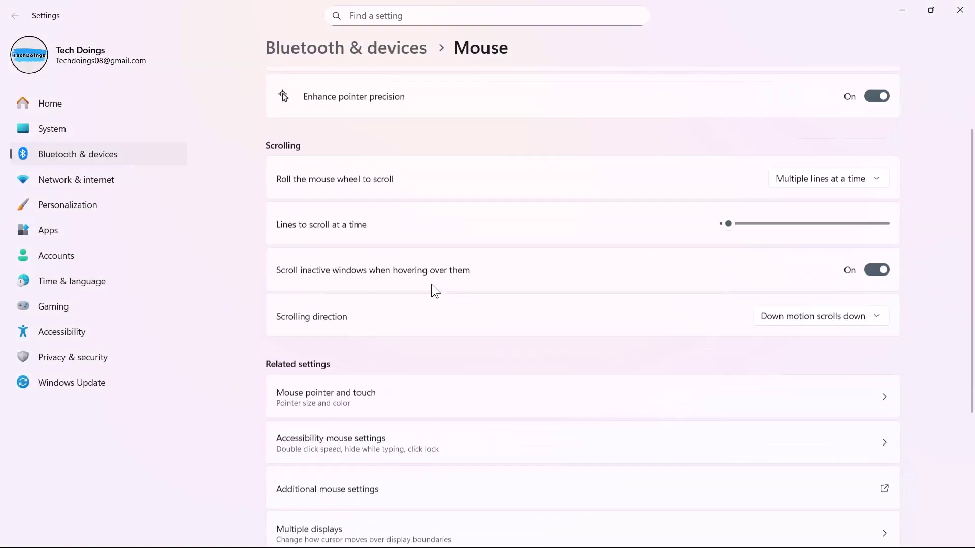
pyautogui.scroll(-3, 434, 287)
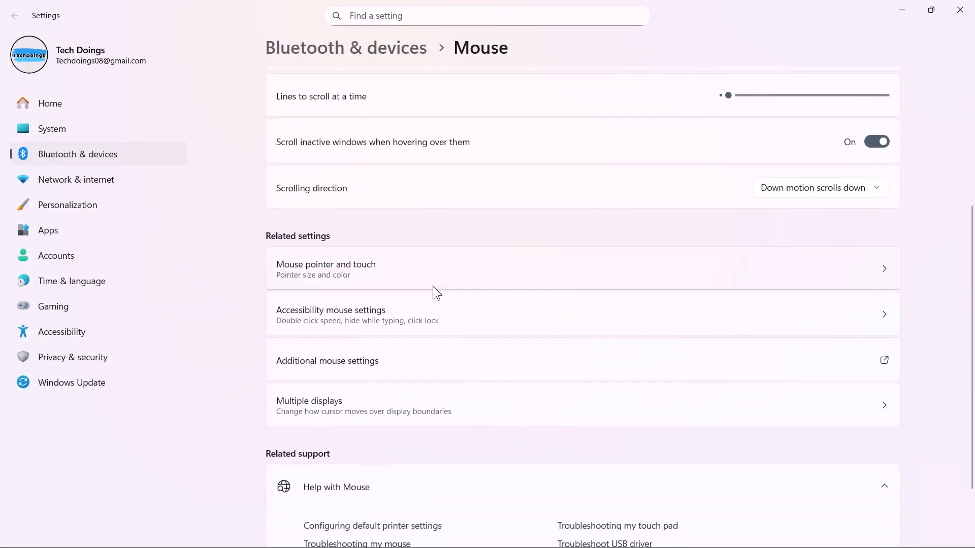
# Step: In Additional mouse settings' Pointers tab, apply the MacOS New (With shadow) scheme and confirm replacing
pyautogui.click(371, 358)
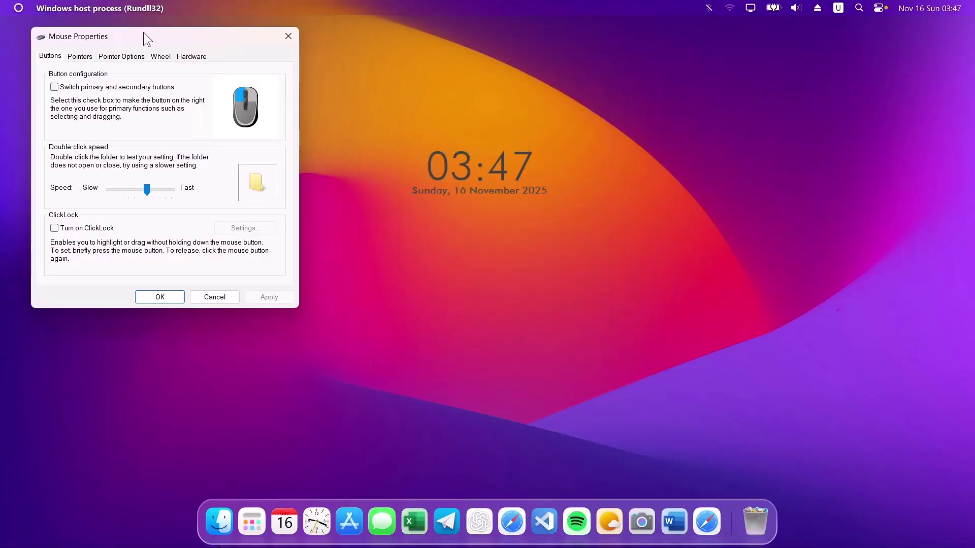
pyautogui.moveTo(144, 32); pyautogui.dragTo(290, 52)
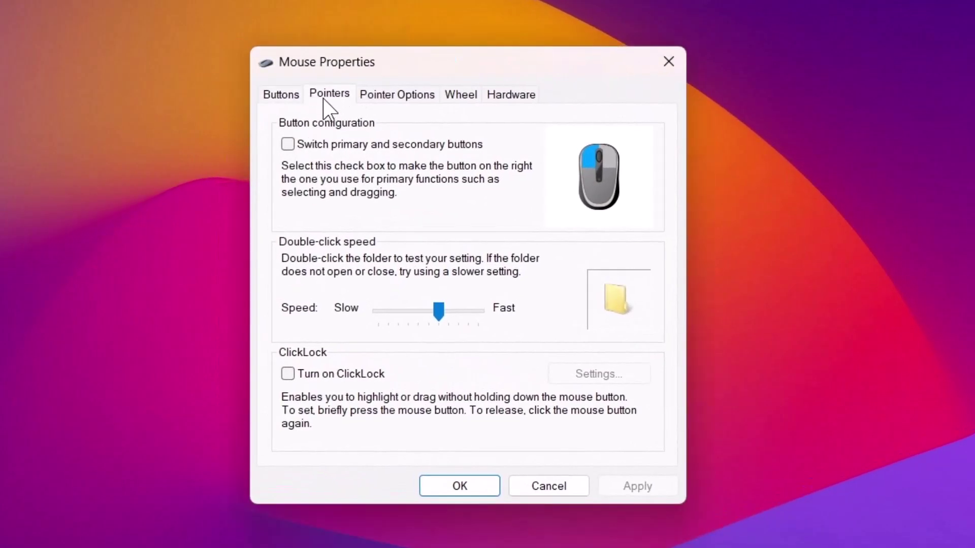
pyautogui.click(325, 96)
pyautogui.click(546, 150)
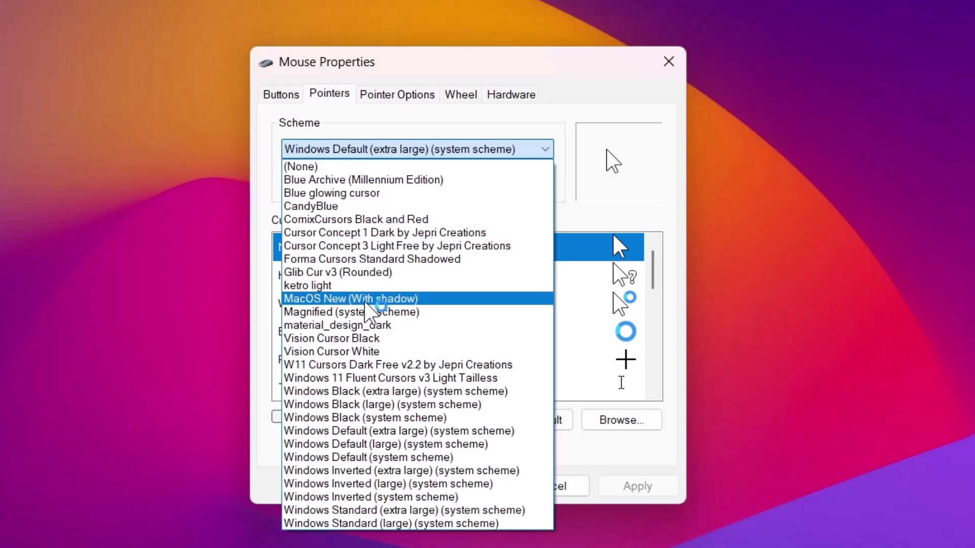
pyautogui.click(323, 300)
pyautogui.click(619, 485)
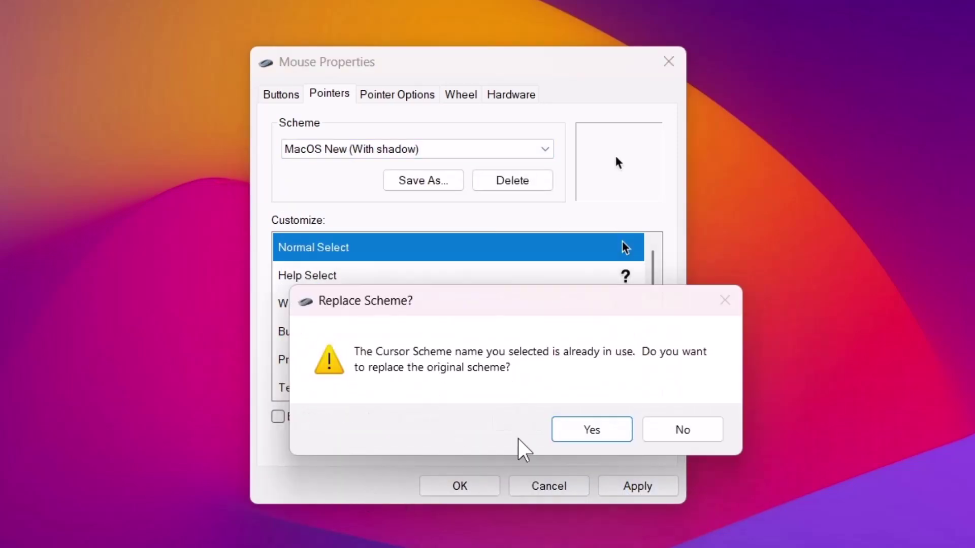
pyautogui.click(568, 431)
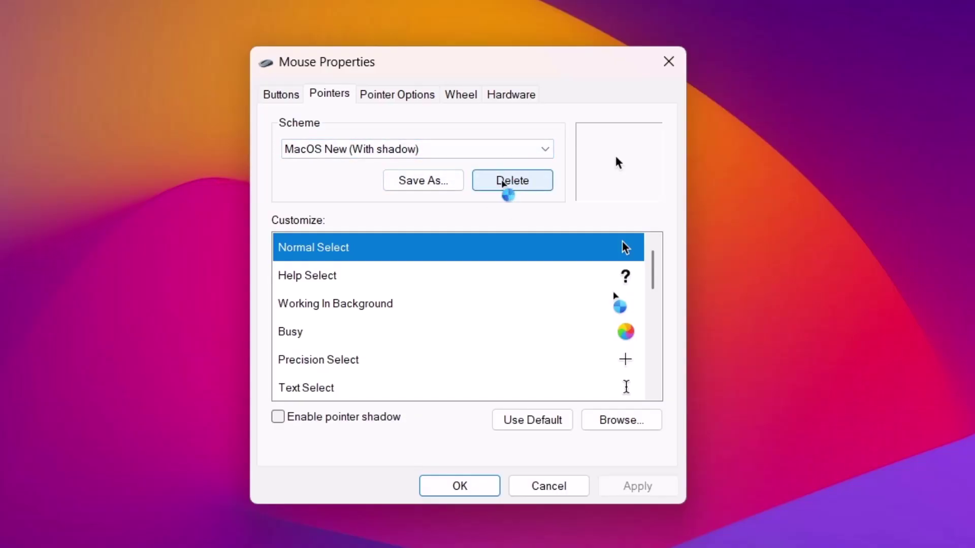
pyautogui.click(600, 419)
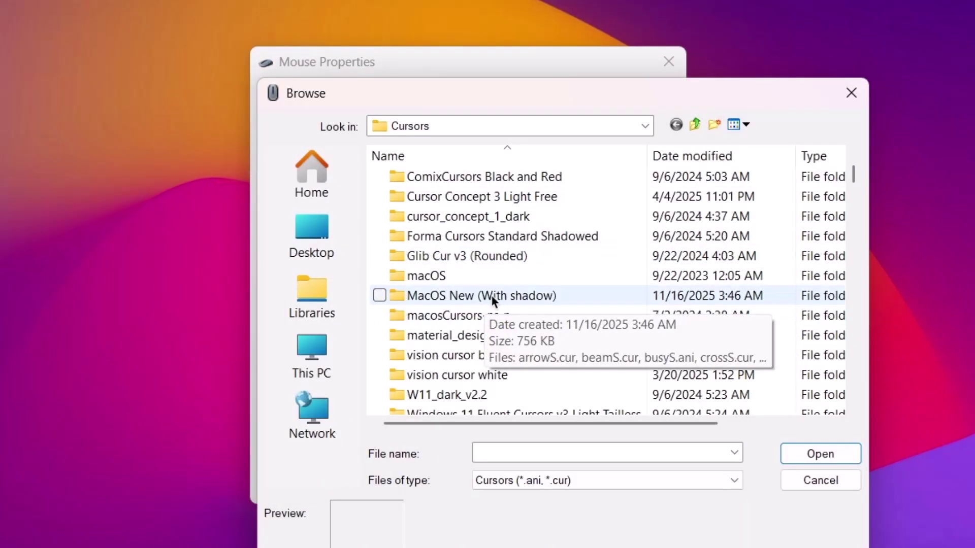
pyautogui.click(472, 296)
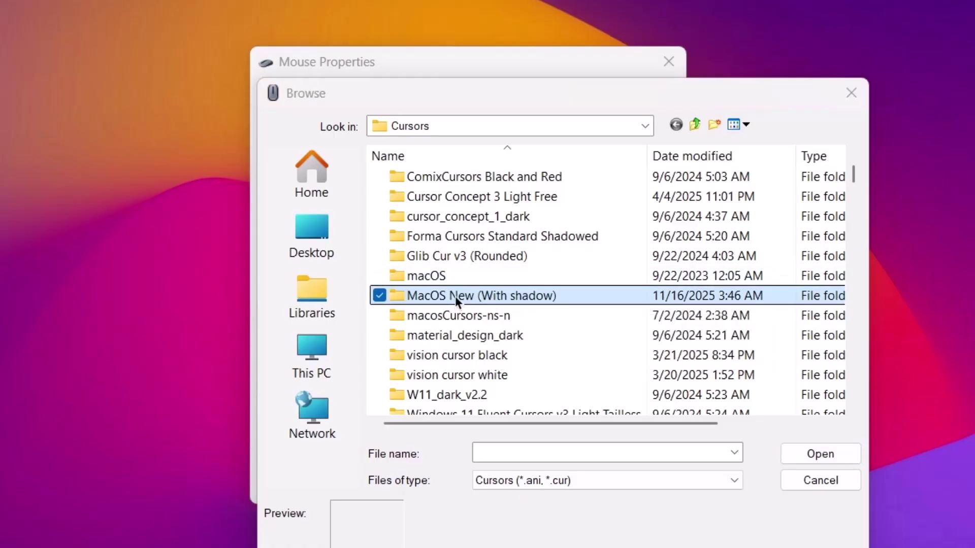
pyautogui.click(854, 93)
pyautogui.click(497, 149)
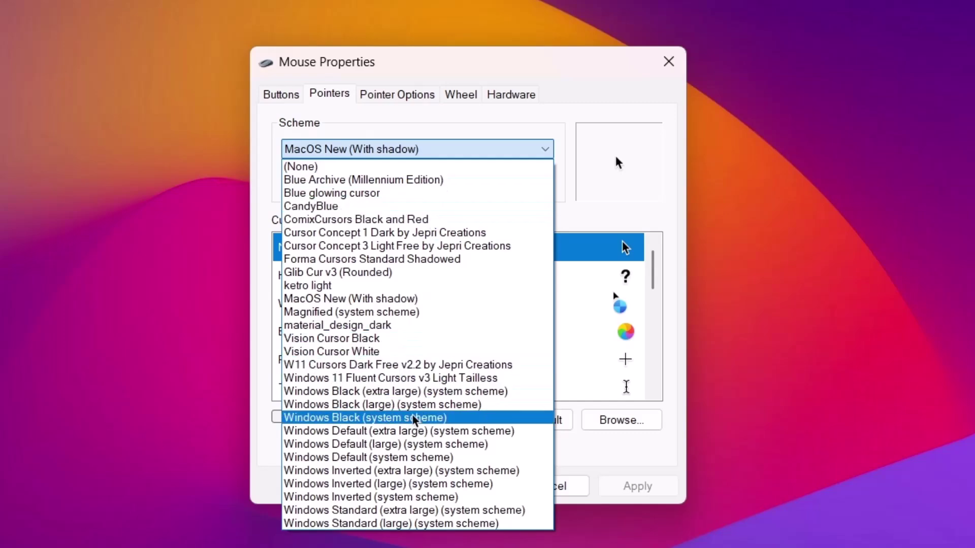
pyautogui.press('Escape')
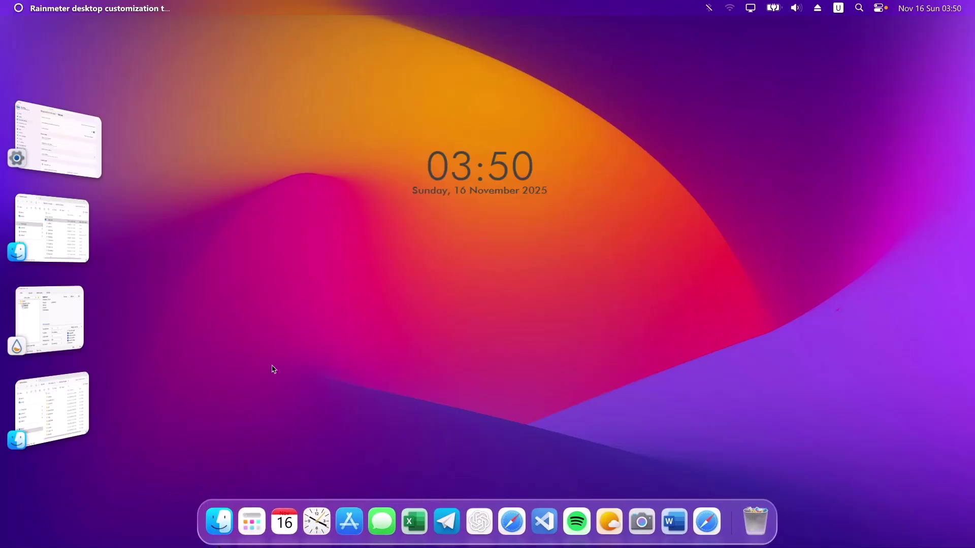
# Step: Set the dock Preferences' Start on boot method to Don't start on boot and close settings
pyautogui.rightClick(734, 512)
pyautogui.click(739, 440)
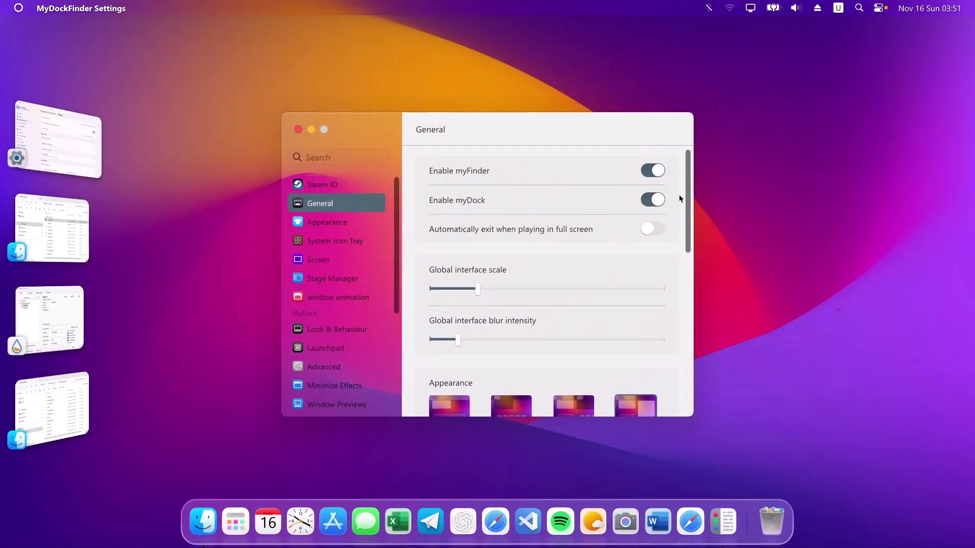
pyautogui.moveTo(686, 195); pyautogui.dragTo(689, 292)
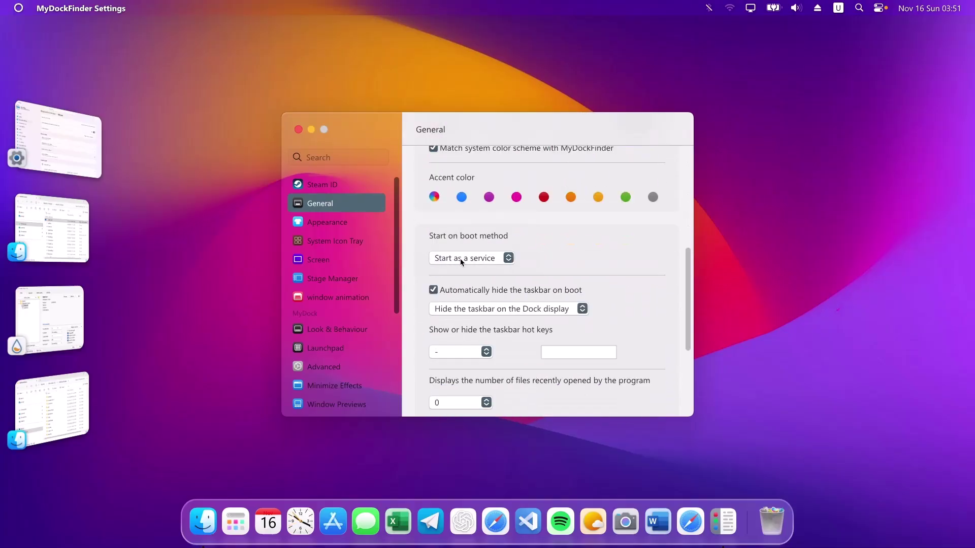
pyautogui.click(509, 257)
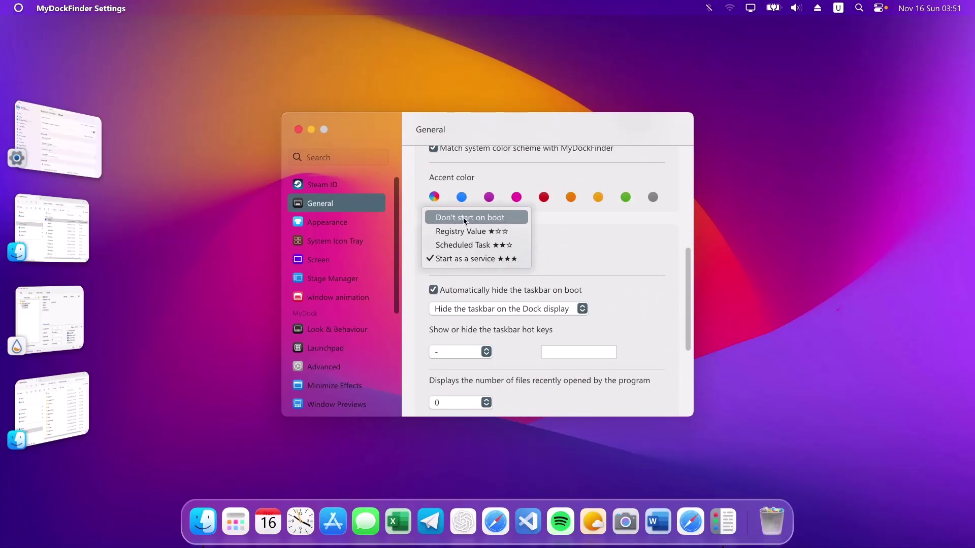
pyautogui.click(473, 259)
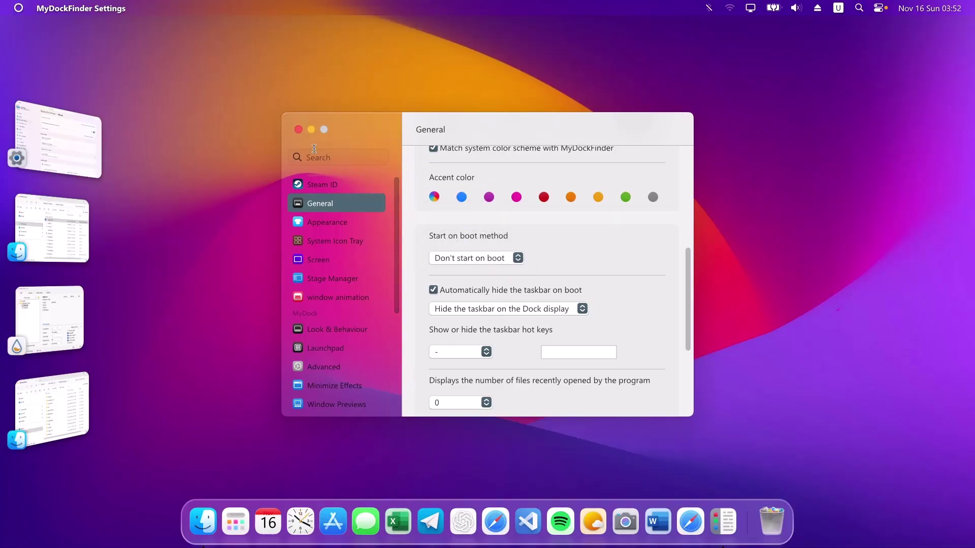
pyautogui.click(299, 129)
pyautogui.rightClick(739, 525)
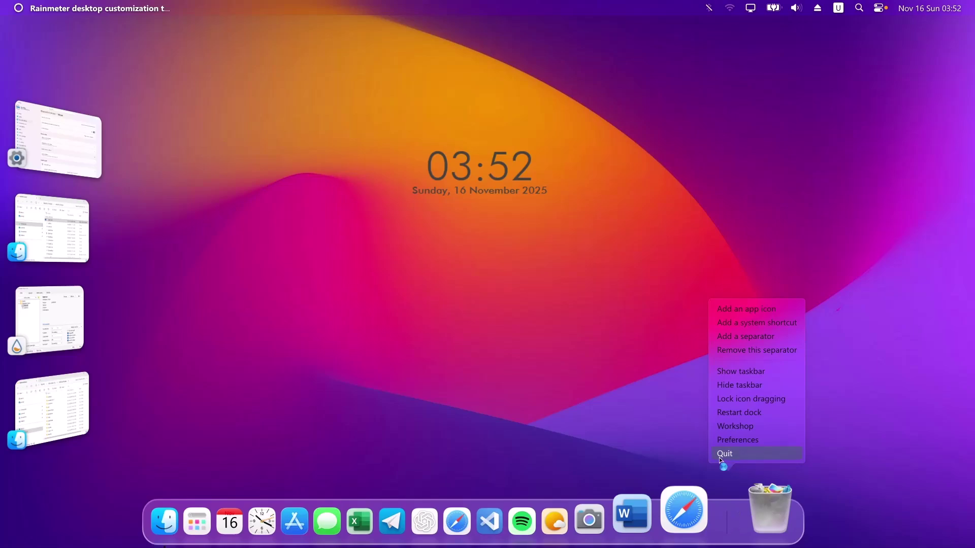
# Step: Quit the dock, move the Explorer window up to Windows (C:), and minimize it
pyautogui.click(473, 391)
pyautogui.click(56, 154)
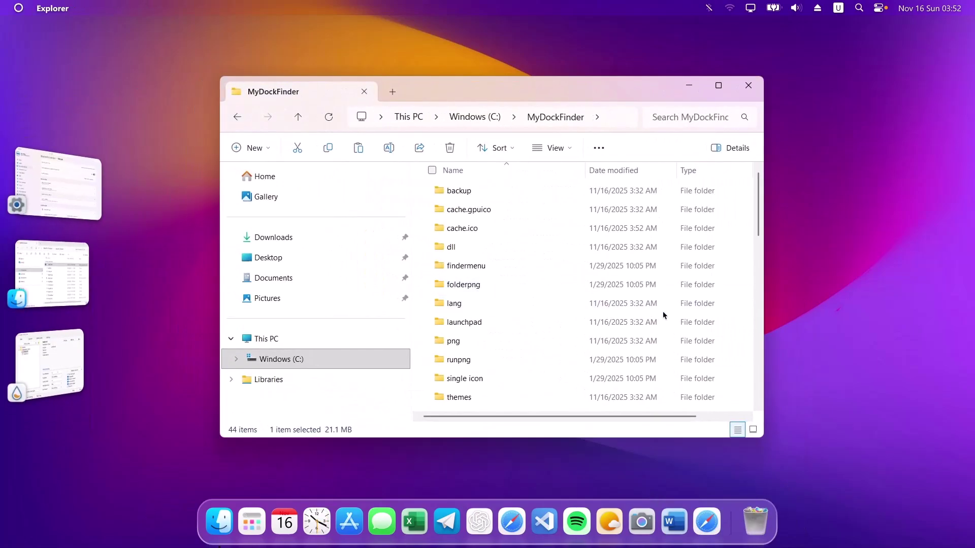
pyautogui.scroll(-3, 663, 315)
pyautogui.scroll(-2, 663, 325)
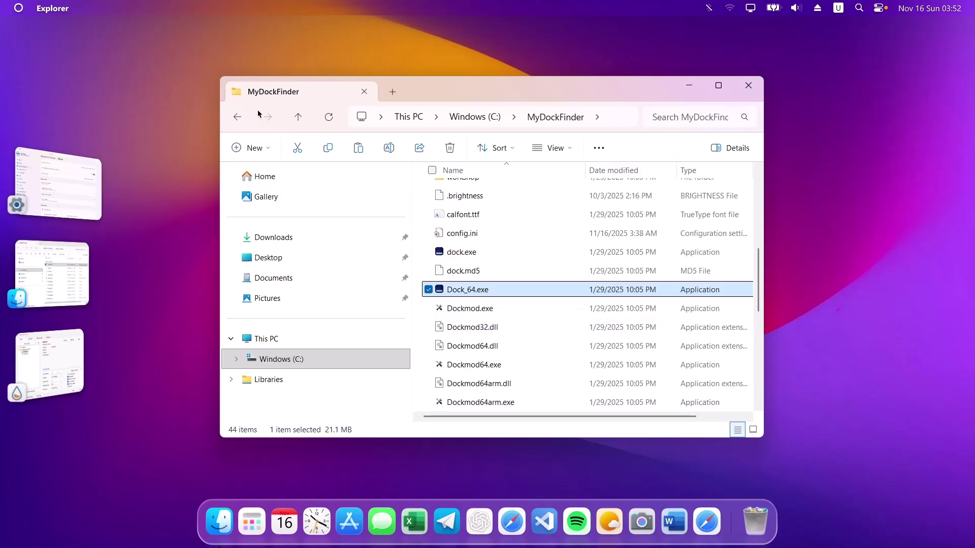
pyautogui.click(237, 117)
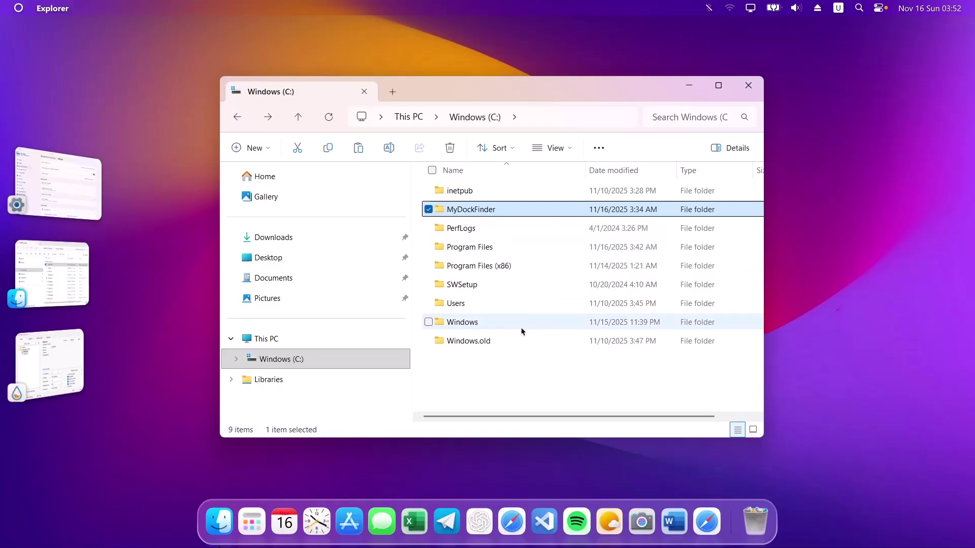
pyautogui.moveTo(521, 329)
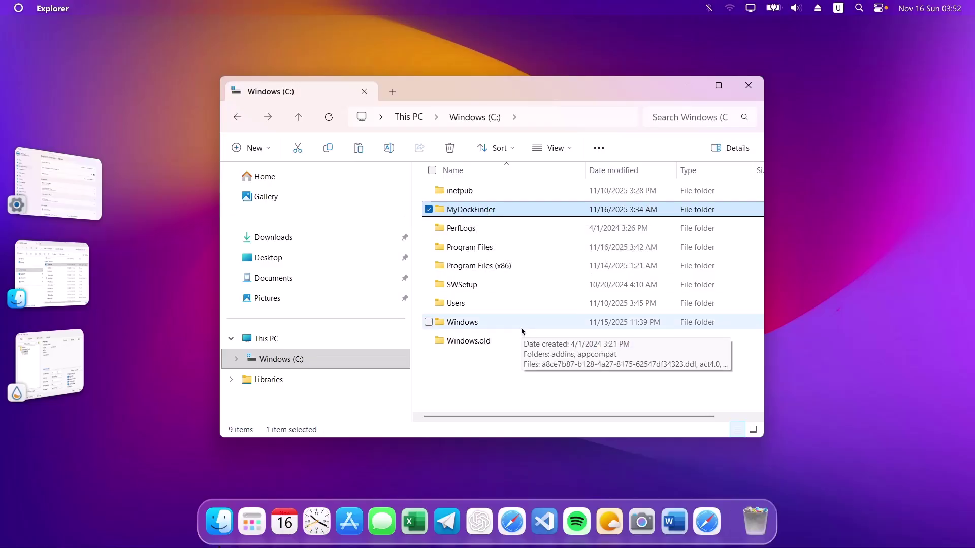
pyautogui.press('super+d')
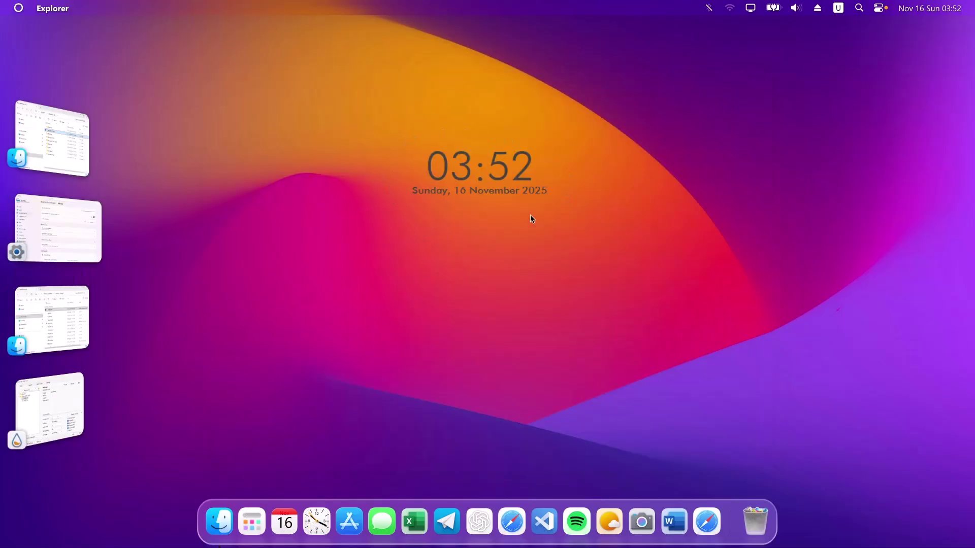
# Step: Open Settings > Apps > Installed apps
pyautogui.click(18, 8)
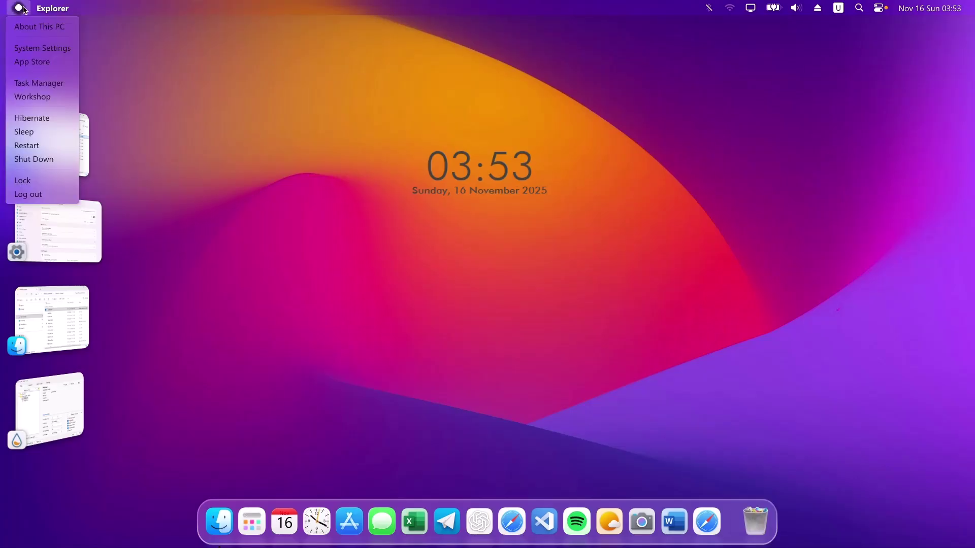
pyautogui.click(42, 48)
pyautogui.click(47, 231)
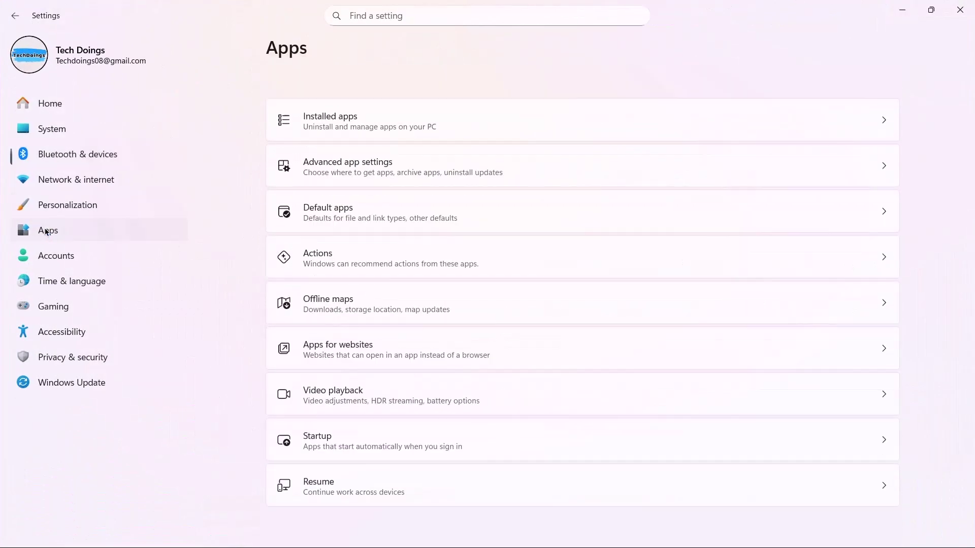
pyautogui.click(319, 97)
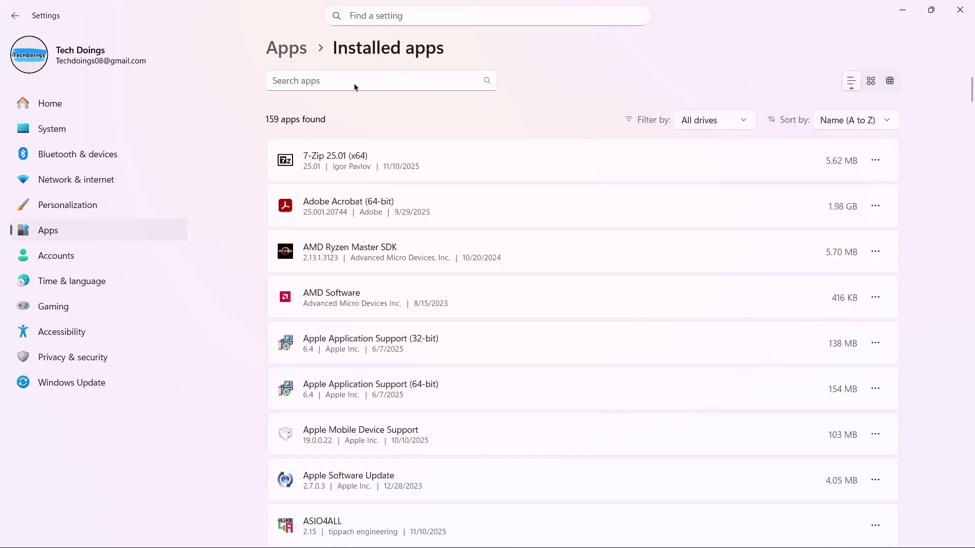
# Step: Uninstall Rainmeter, choosing to completely remove all its personal settings and files
pyautogui.click(354, 82)
pyautogui.write('Rainmet')
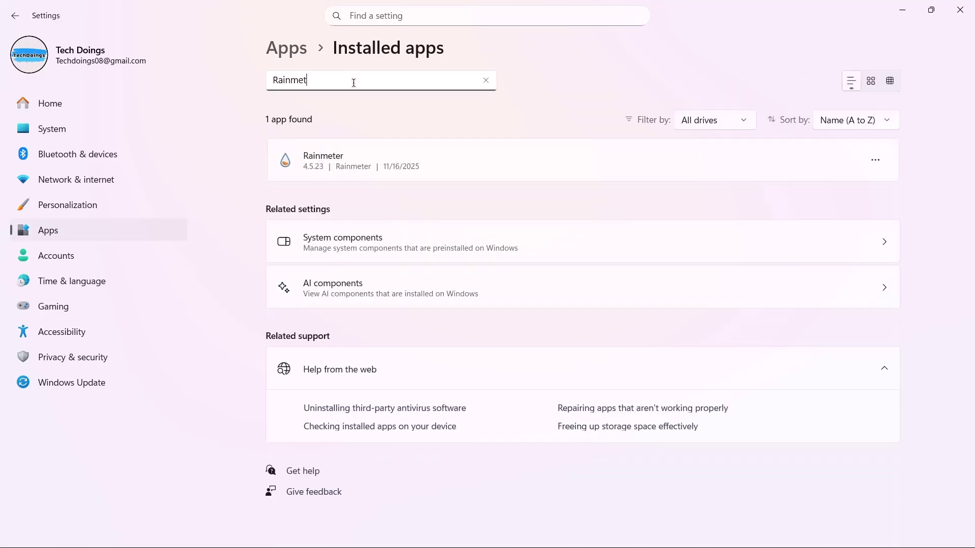
pyautogui.write('er')
pyautogui.click(875, 160)
pyautogui.click(743, 208)
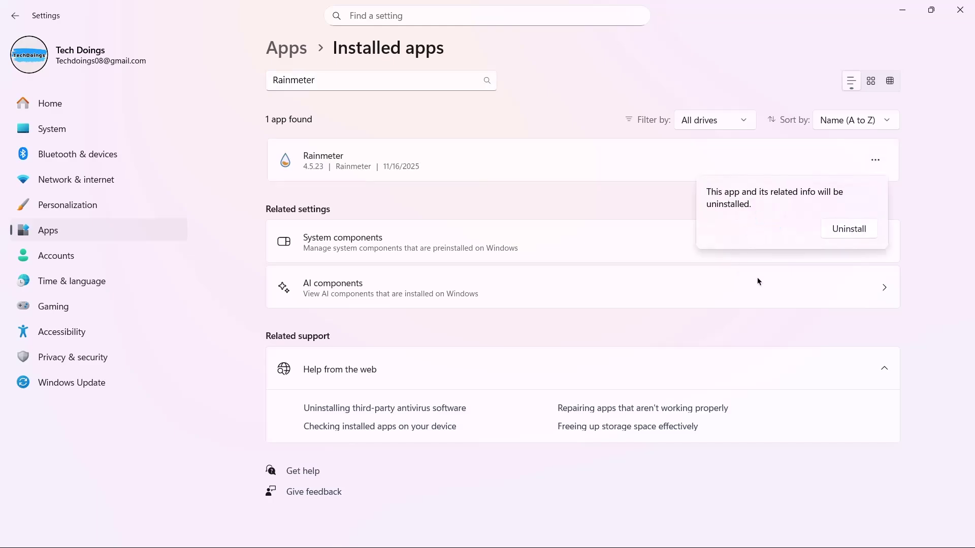
pyautogui.click(845, 231)
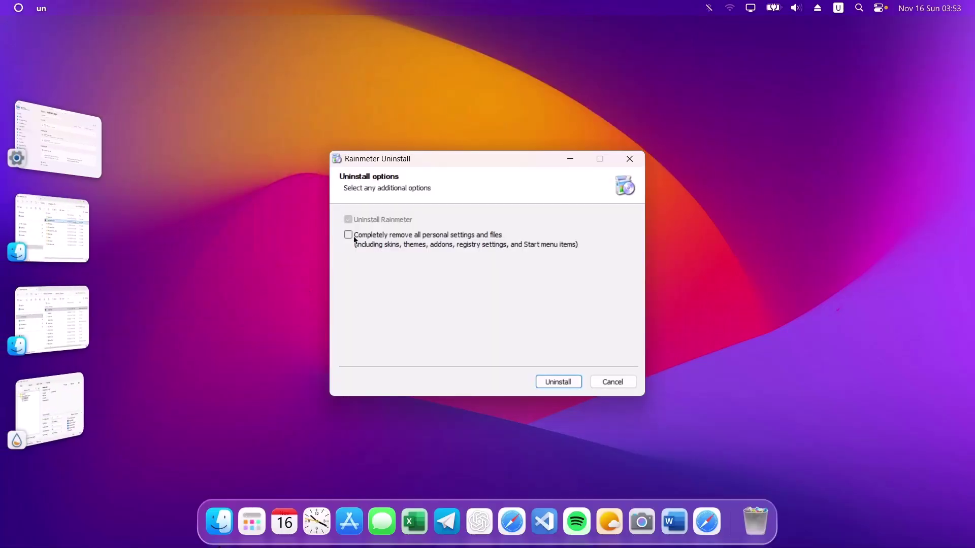
pyautogui.click(350, 236)
pyautogui.click(562, 389)
# Step: Close the finished Rainmeter Uninstall window
pyautogui.click(629, 159)
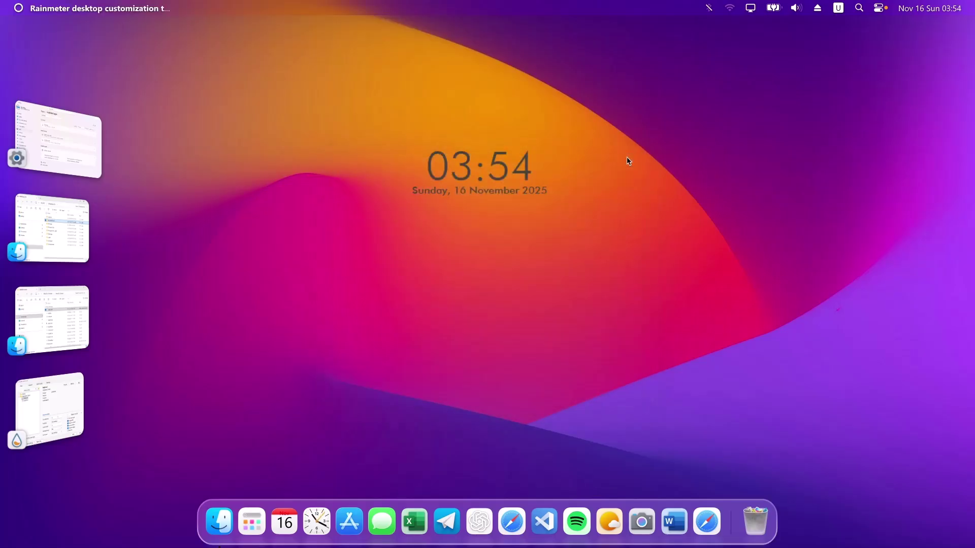